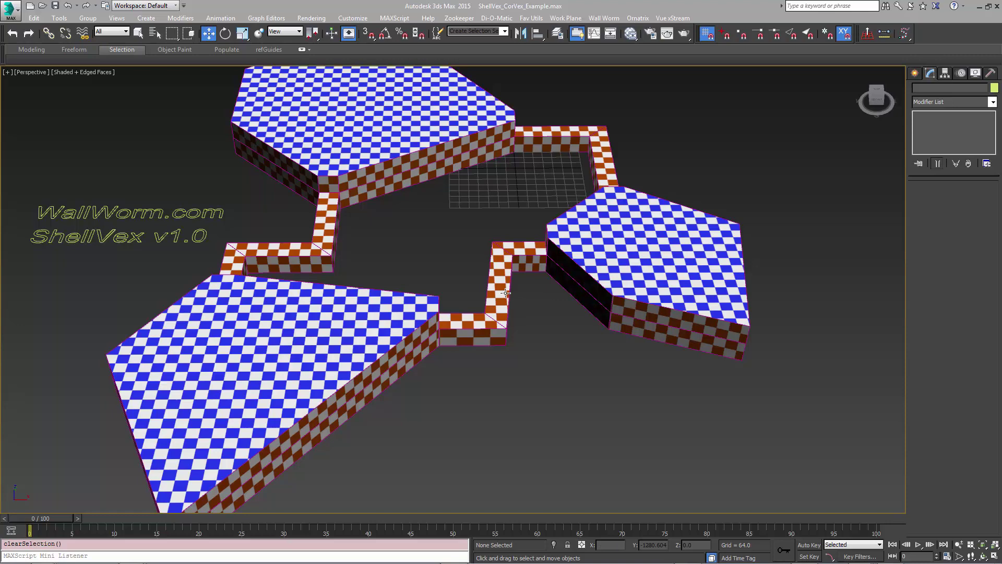
Create a Wall Worm ShellVex object in the open area between the chambers and hallways.
middle_click_drag(500, 238, 497, 245, "alt")
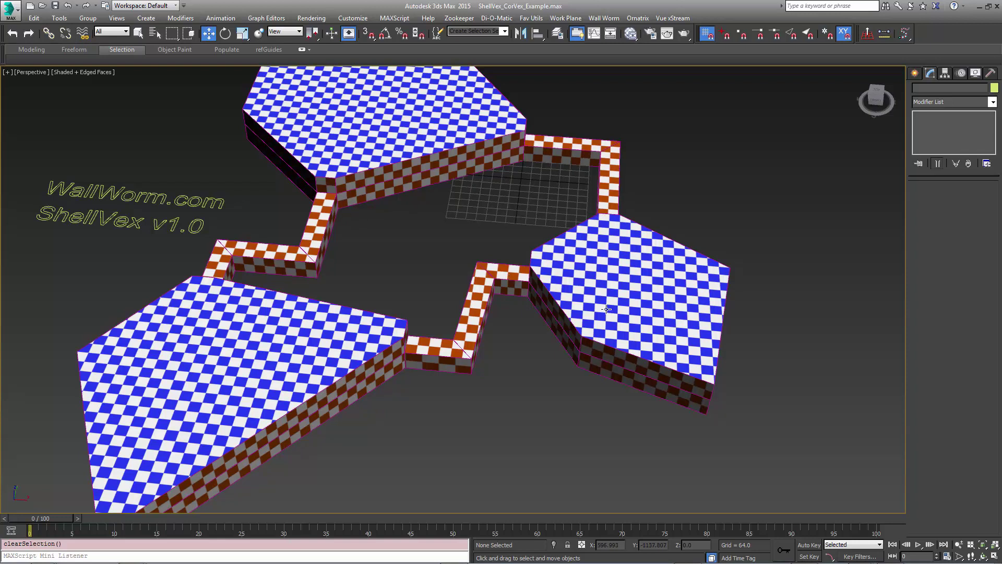
middle_click_drag(406, 328, 441, 311)
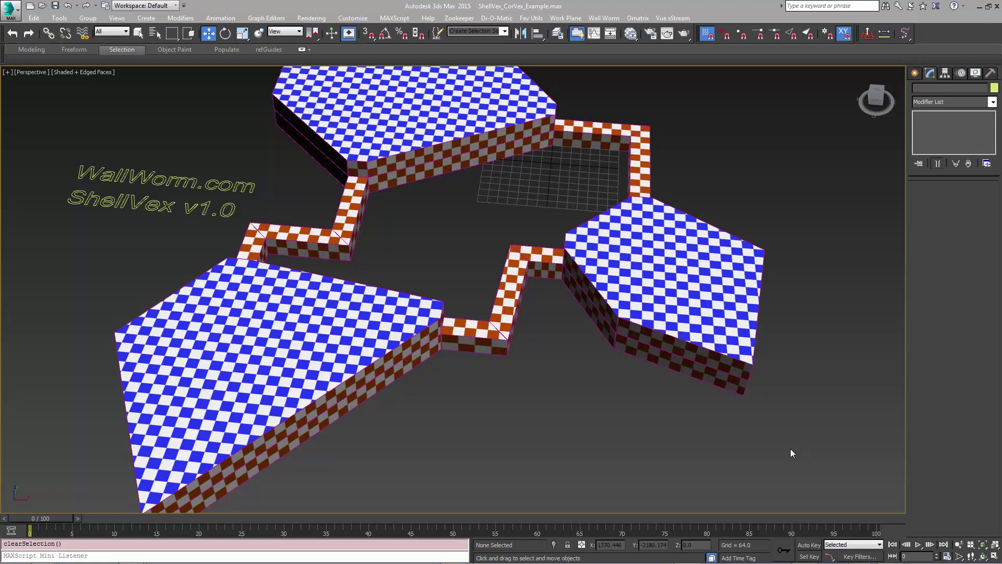
left_click(915, 74)
left_click(918, 90)
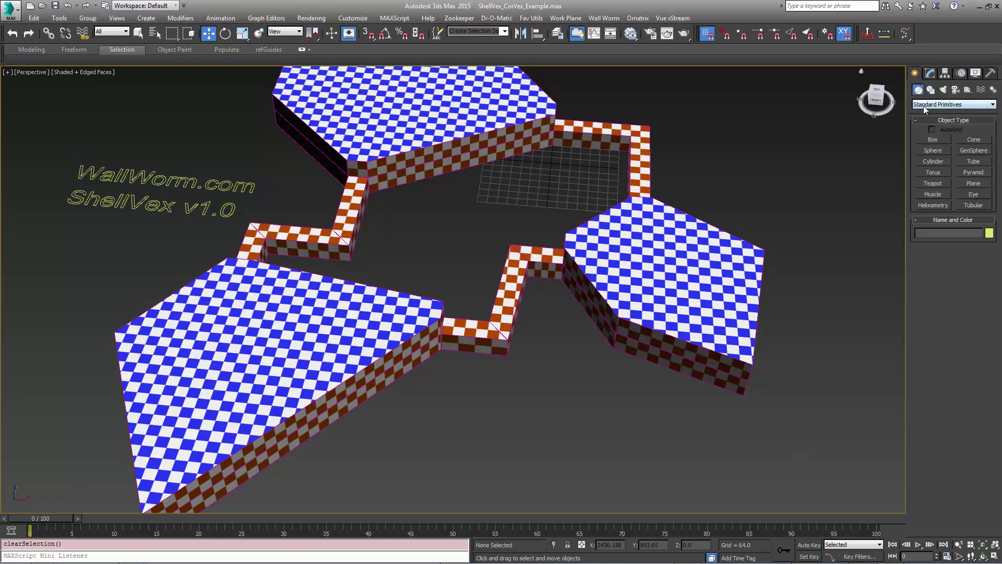
left_click(954, 104)
left_click(932, 312)
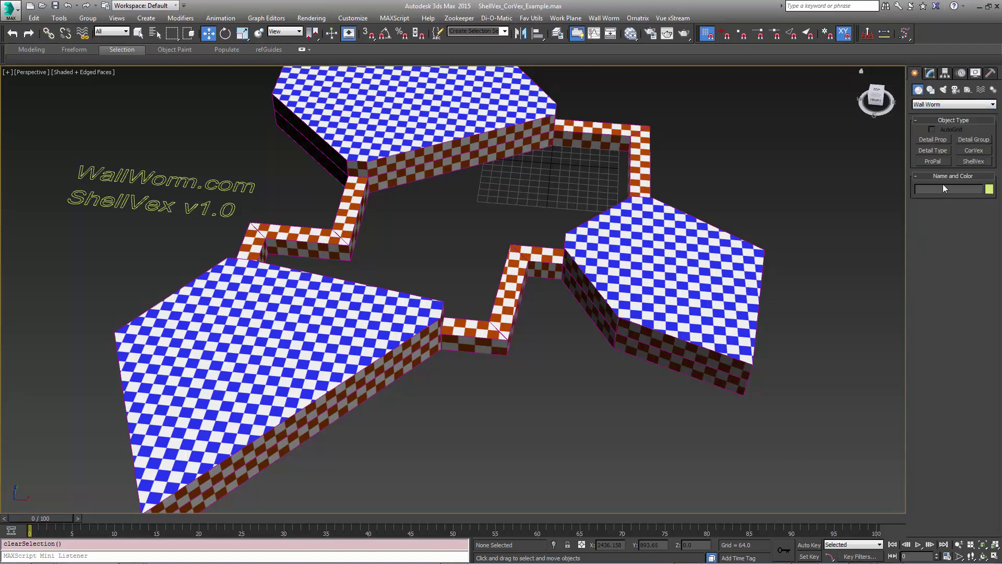
left_click(943, 184)
left_click(466, 218)
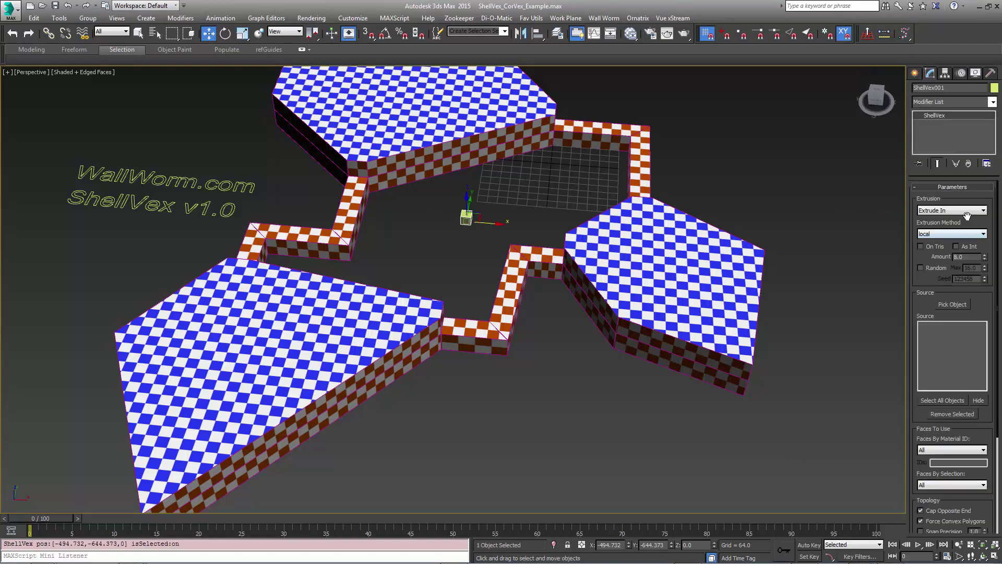
Enable the ShellVex side and cap material IDs, set both to 5, and check the matching nodraw material in the multi-material.
scroll(947, 170, "down", 2)
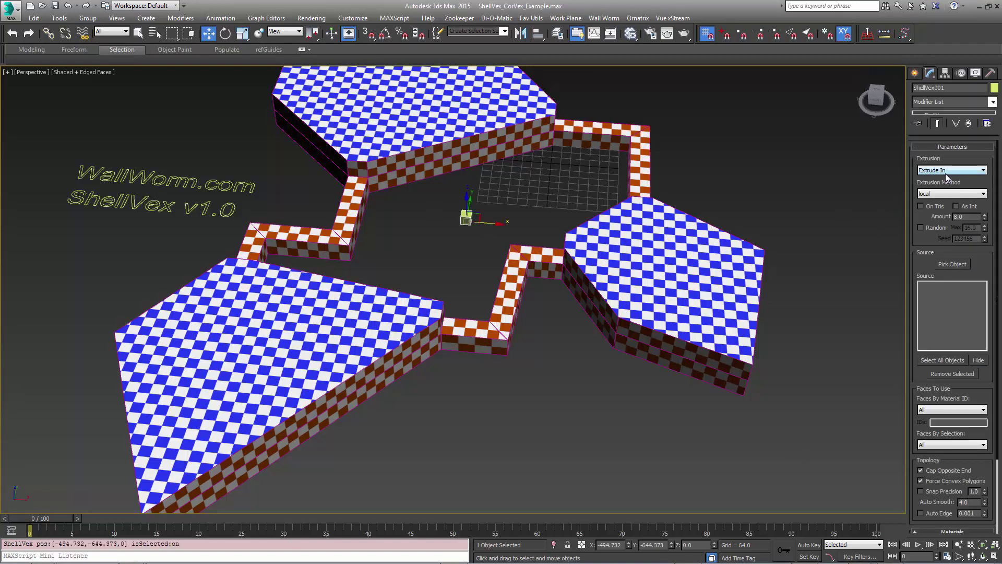
scroll(928, 209, "down", 3)
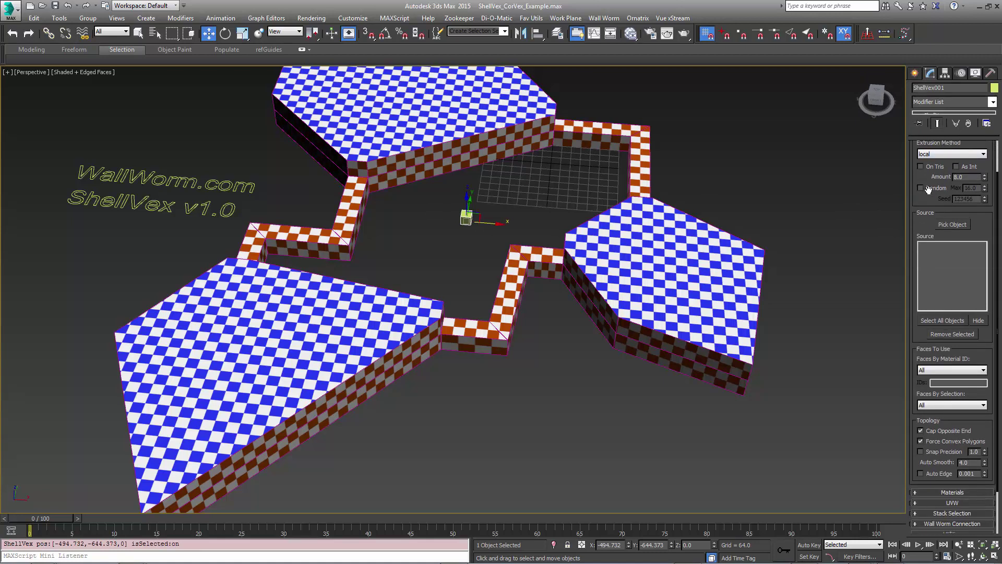
scroll(928, 313, "down", 1)
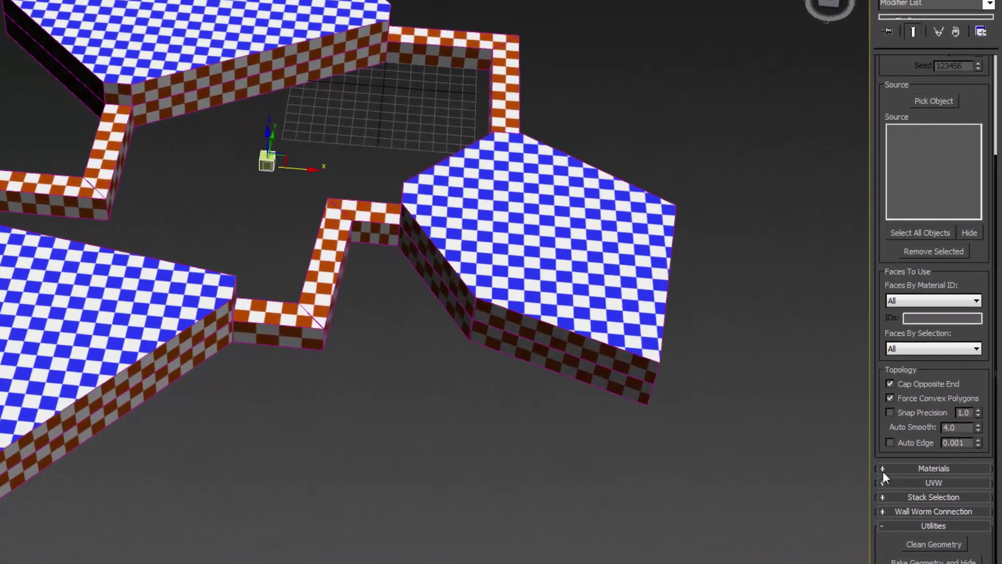
left_click(882, 469)
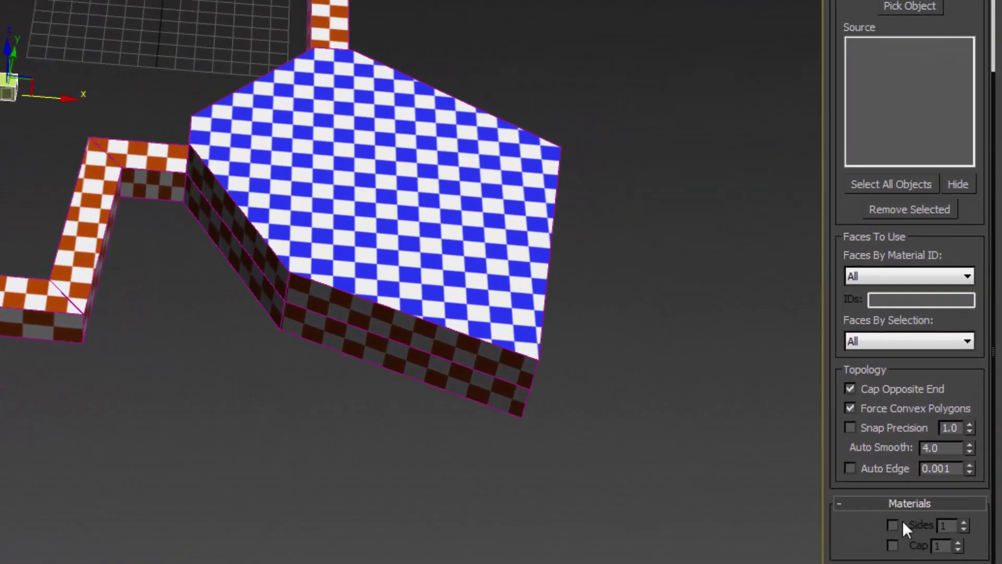
left_click(893, 525)
left_click(892, 546)
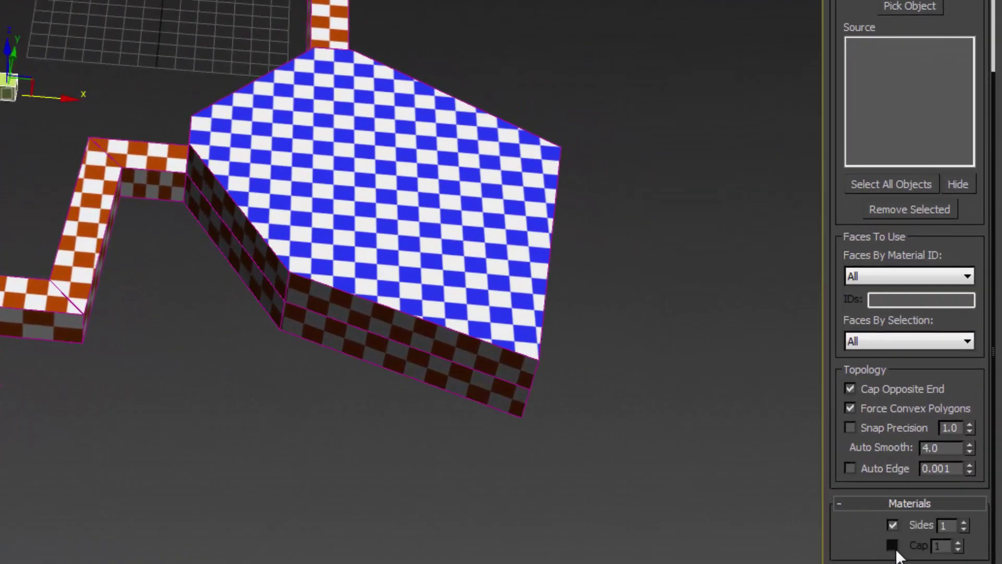
double_click(951, 524)
type("5")
key("Tab")
type("5")
left_click_drag(1001, 2, 0, 0)
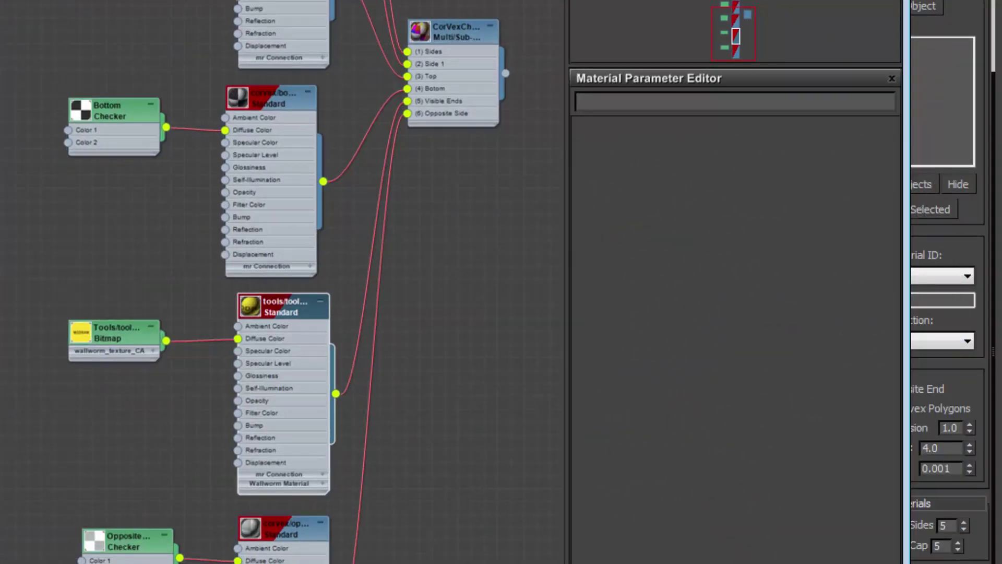
mouse_move(285, 305)
left_mouse_down()
mouse_move(259, 292)
mouse_move(267, 309)
left_mouse_up()
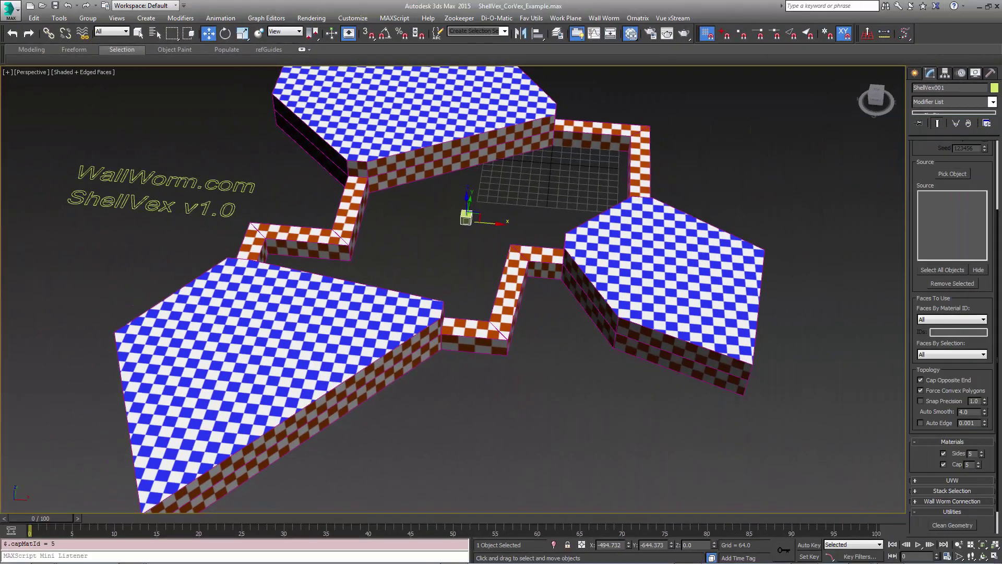
Add CorVexChambers and CorvexHallways as the ShellVex source objects.
scroll(949, 264, "up", 3)
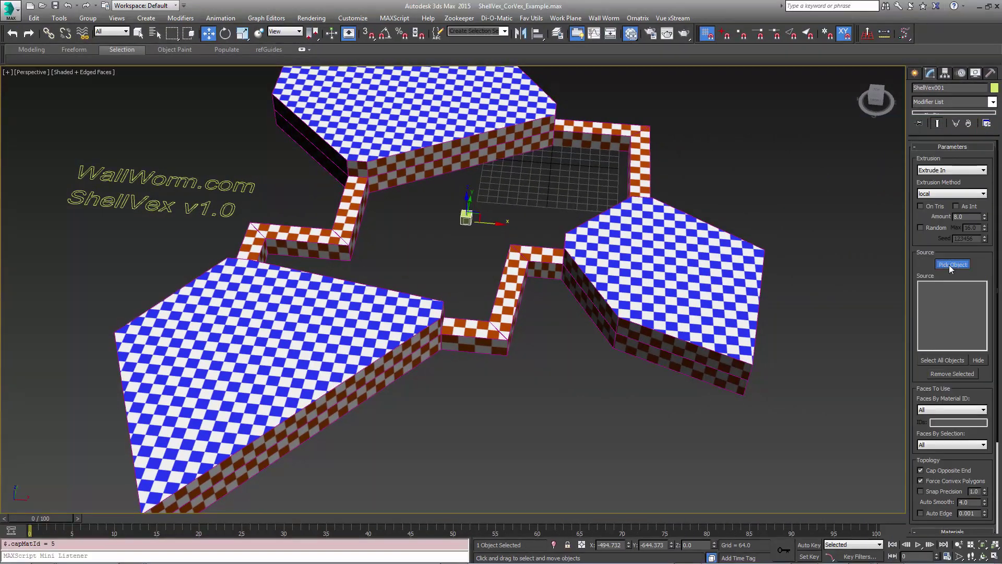
left_click(952, 264)
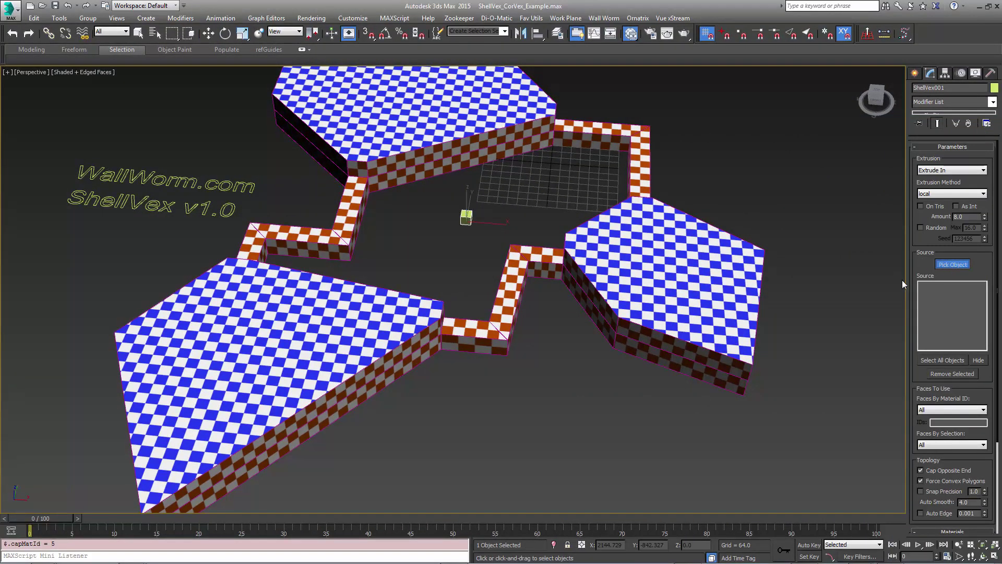
left_click(405, 112)
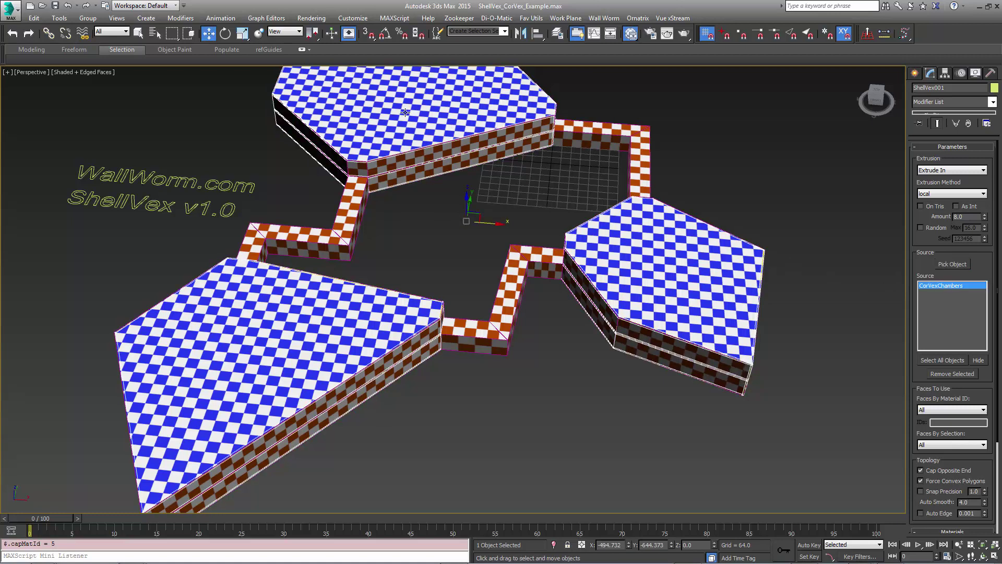
left_click(603, 132)
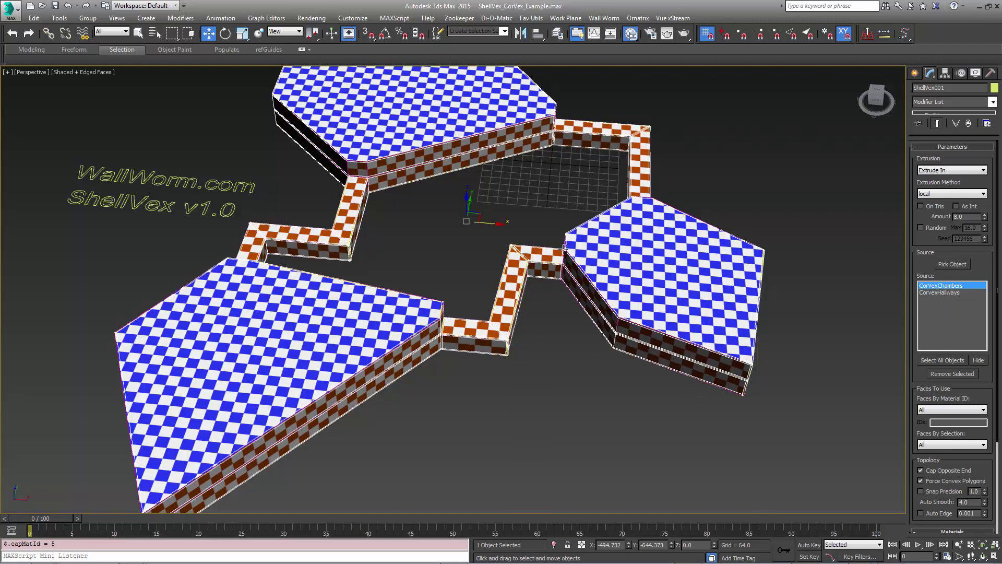
Examine the shell's edges and corner seams around the chambers and the adjoining hallway from several close angles.
middle_click_drag(564, 251, 555, 273)
middle_click_drag(690, 368, 599, 327, "alt")
scroll(599, 328, "up", 2)
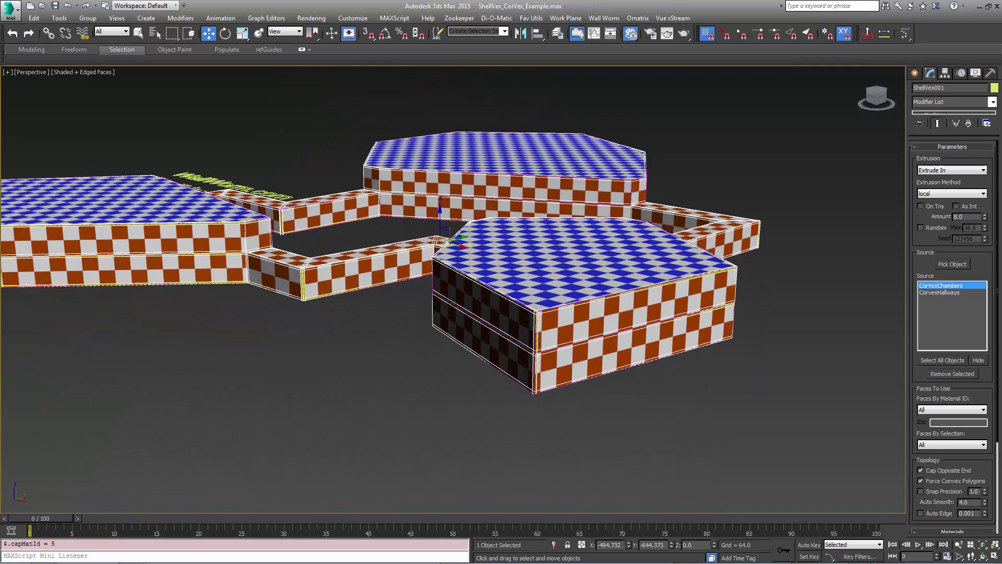
scroll(594, 354, "up", 4)
scroll(594, 354, "down", 3)
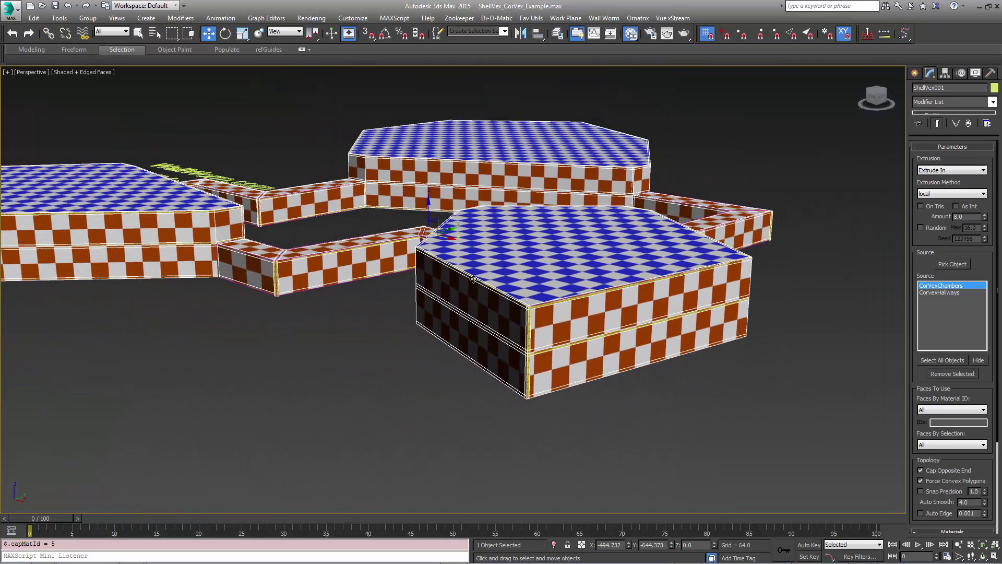
middle_click_drag(235, 251, 521, 321)
scroll(480, 314, "up", 1)
scroll(521, 321, "up", 3)
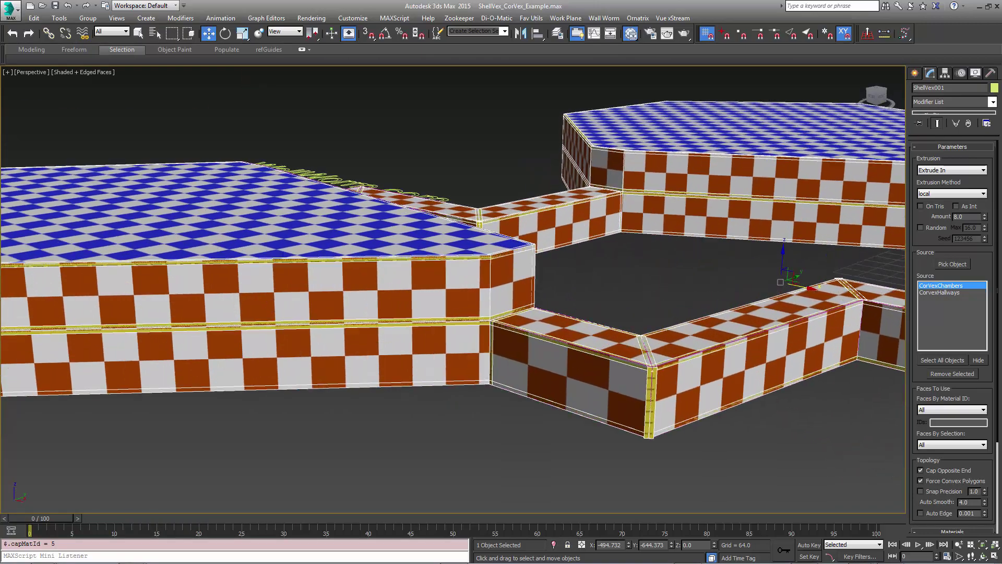
scroll(675, 380, "up", 10)
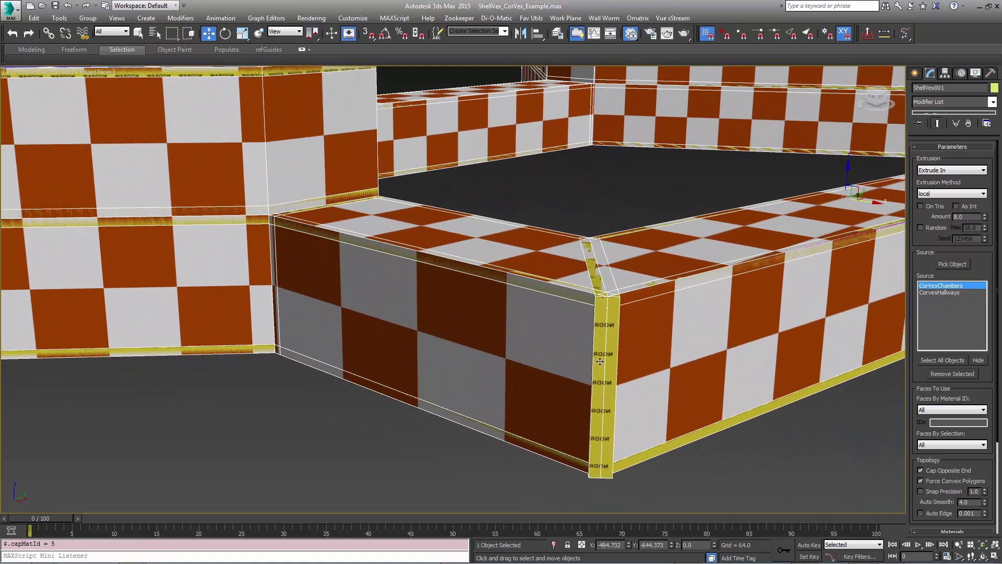
middle_click_drag(571, 334, 590, 342, "alt")
scroll(578, 340, "down", 3)
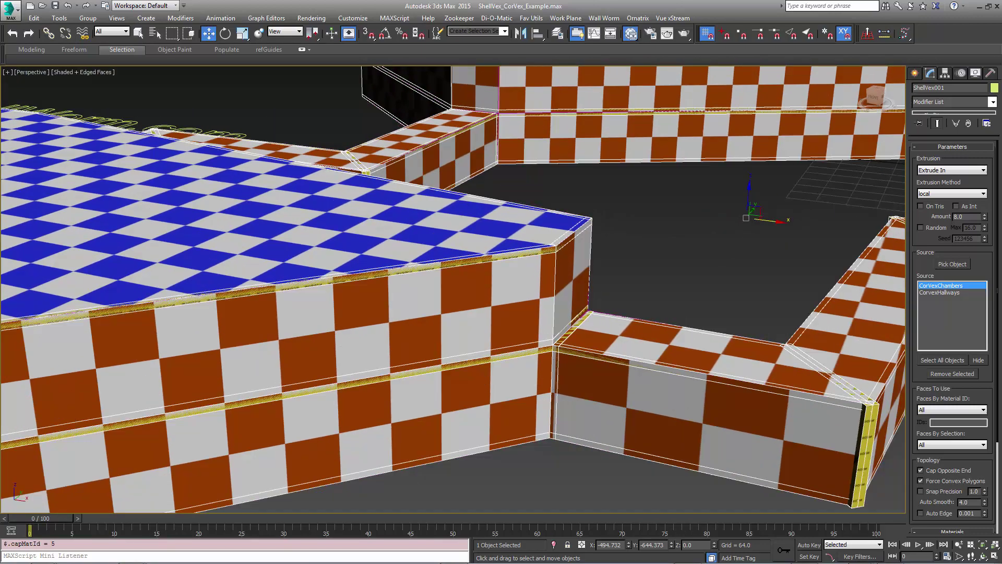
middle_click_drag(639, 364, 596, 364)
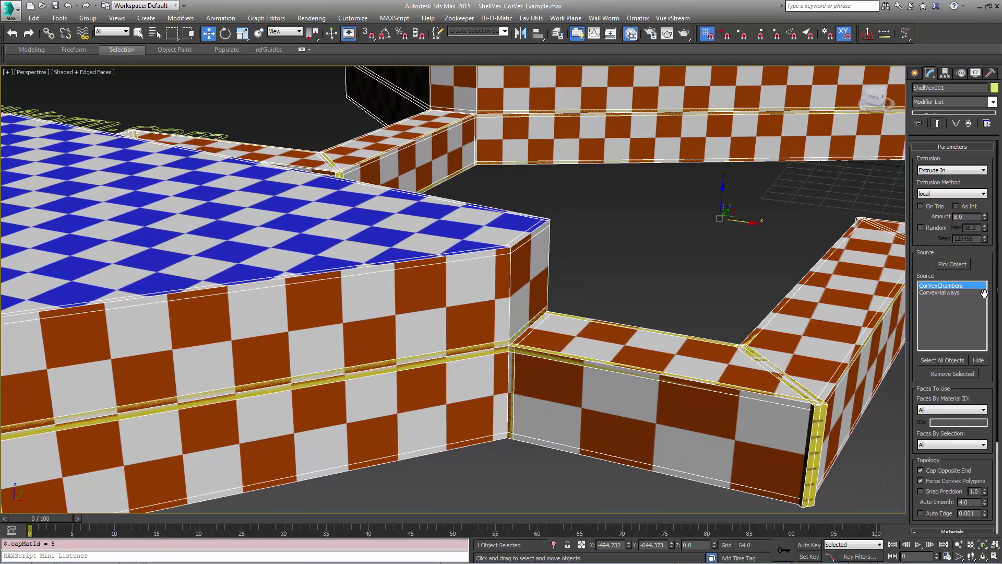
Set the ShellVex extrusion direction to Extrude Out and isolate the shell in the viewport.
left_click(944, 171)
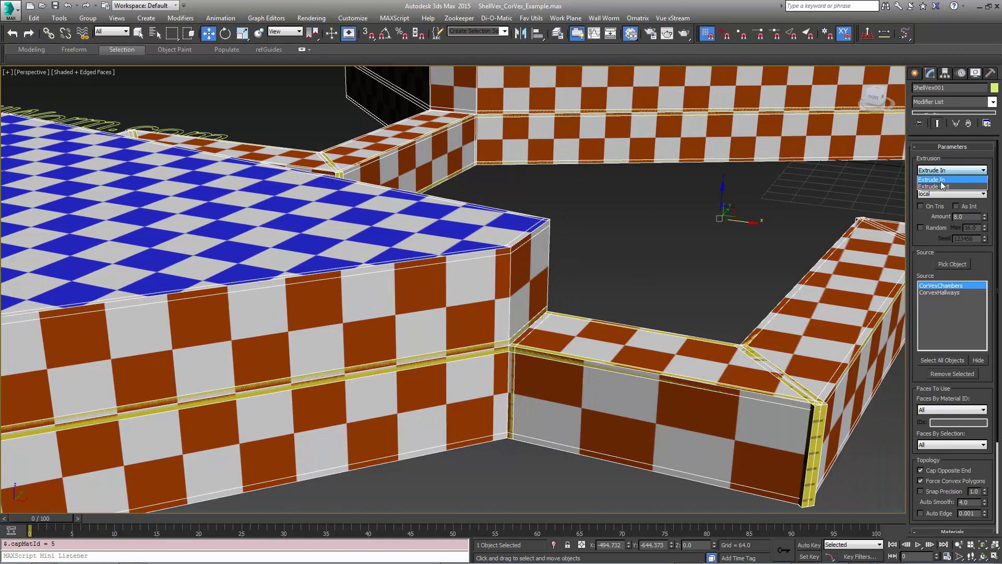
left_click(942, 187)
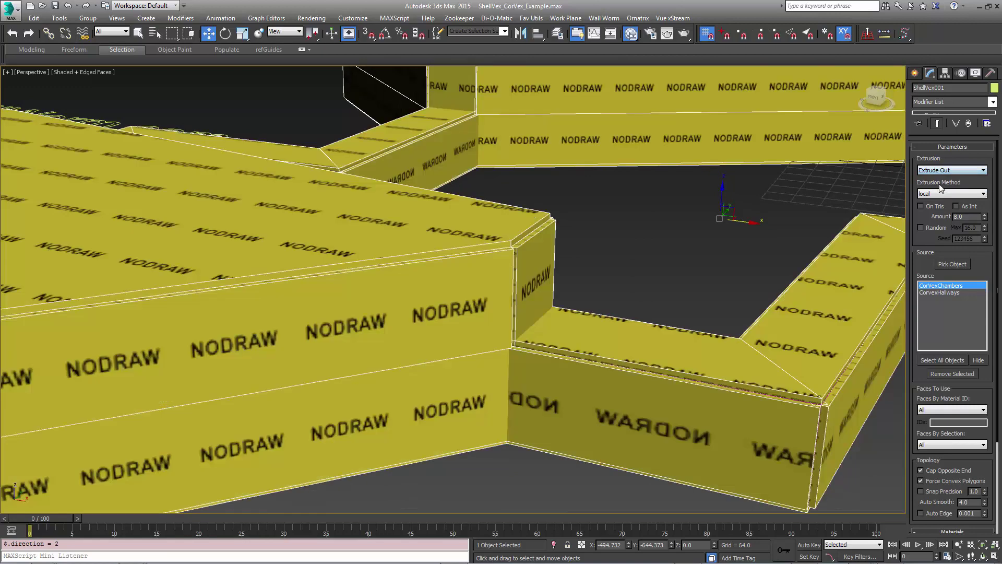
mouse_move(704, 233)
middle_mouse_down("alt")
mouse_move(665, 231)
mouse_move(694, 238)
middle_mouse_up("alt")
scroll(691, 236, "down", 3)
middle_click_drag(596, 264, 621, 255, "alt")
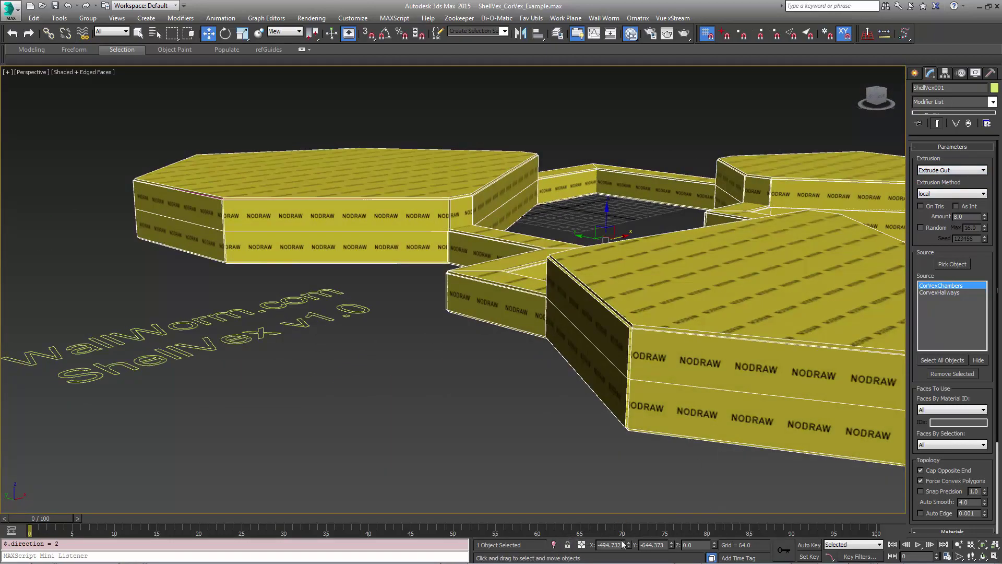
left_click(553, 546)
Walk inside one of the isolated shell's chambers to examine its inner faces and the hallway entrance.
scroll(601, 387, "up", 5)
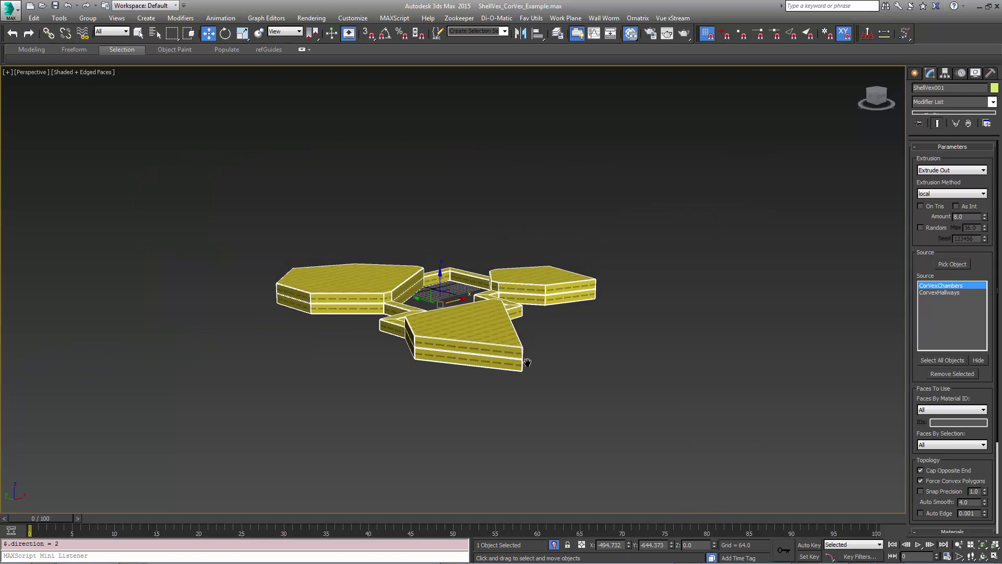
scroll(601, 387, "up", 5)
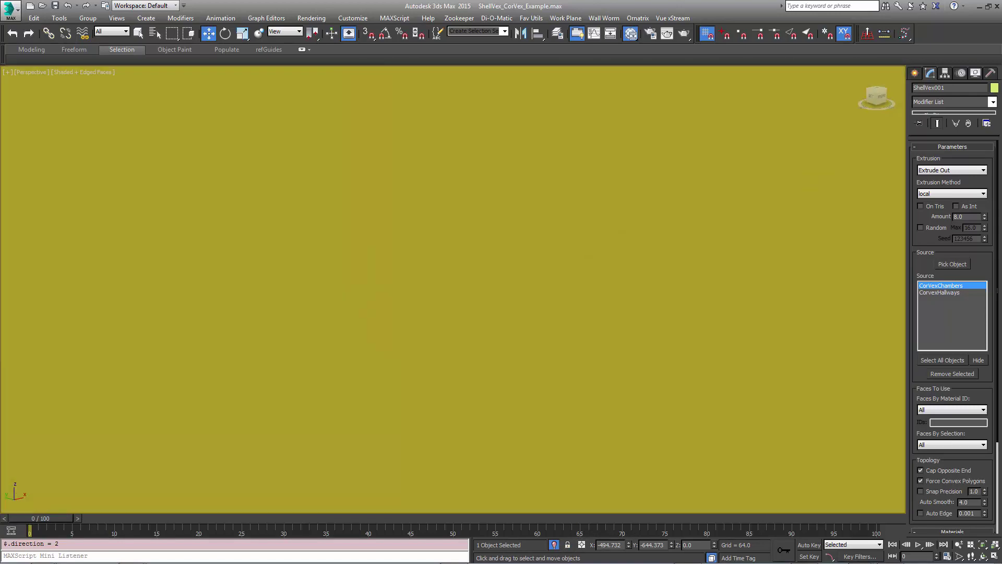
key("Up")
key("w")
left_click_drag(523, 246, 707, 324)
key("d")
key("w")
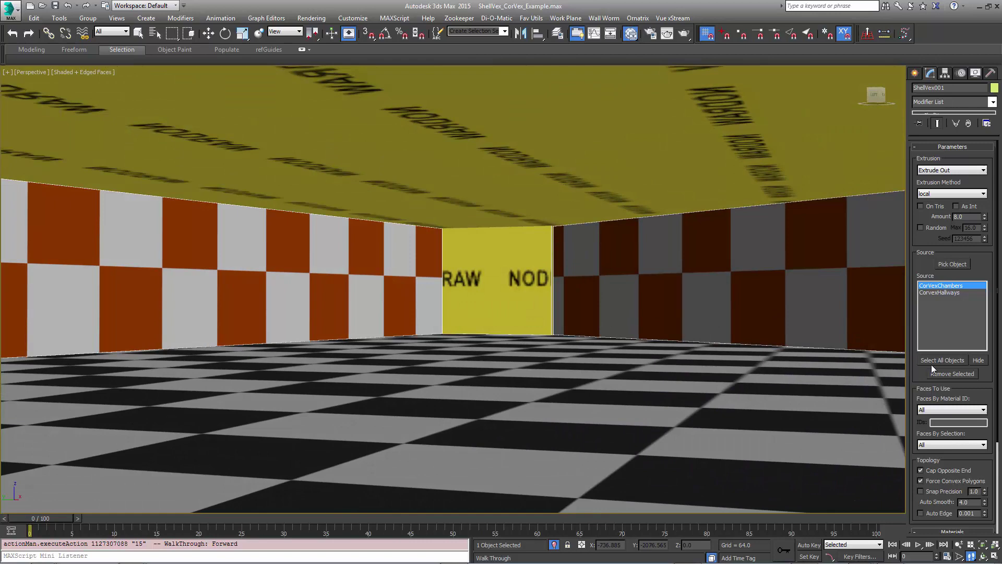
Set the shell's faces by material ID to All Except Listed Mat IDs, listing IDs 2,5.
left_click_drag(986, 397, 988, 333)
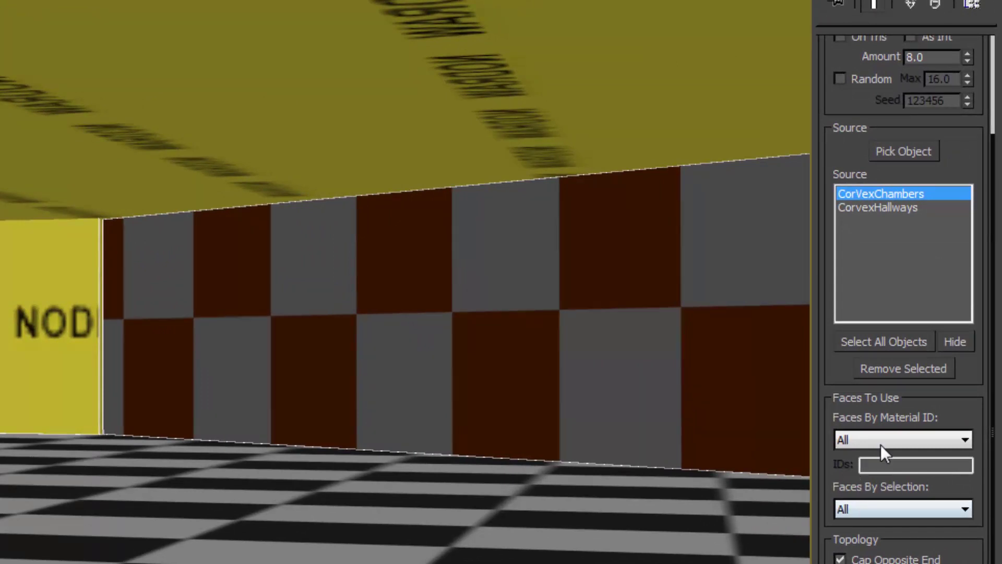
left_click(893, 425)
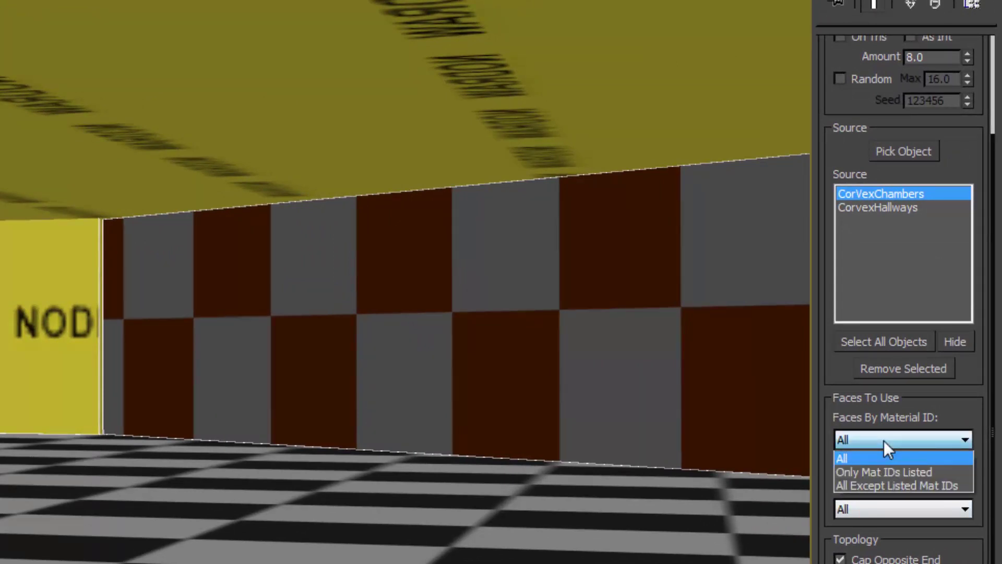
left_click(873, 482)
left_click(872, 480)
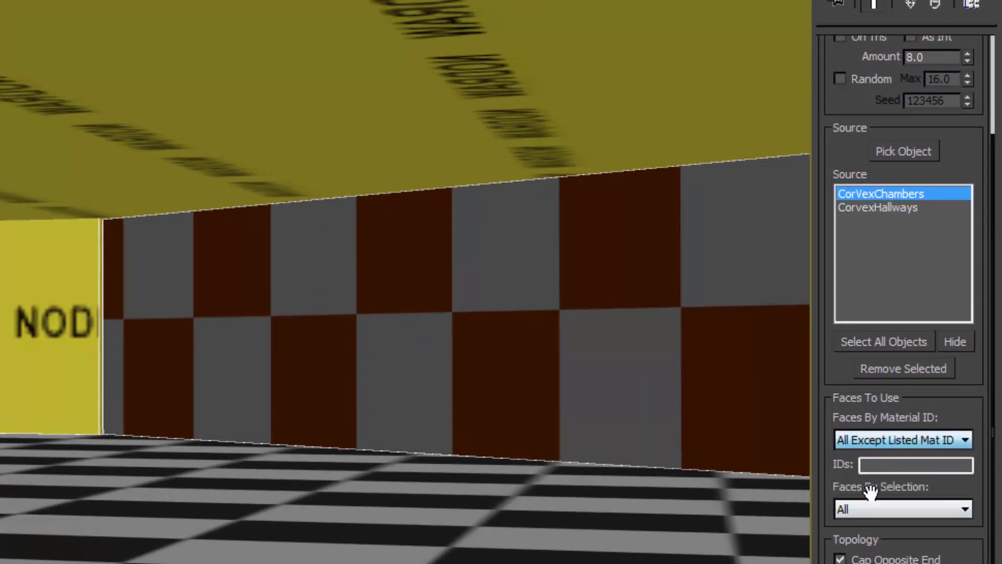
left_click(895, 465)
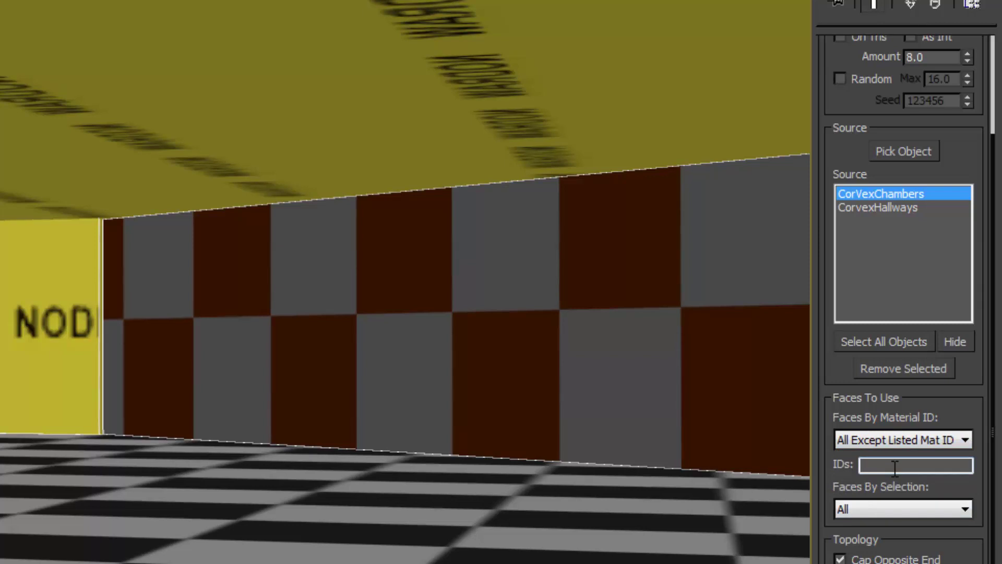
type("2,5")
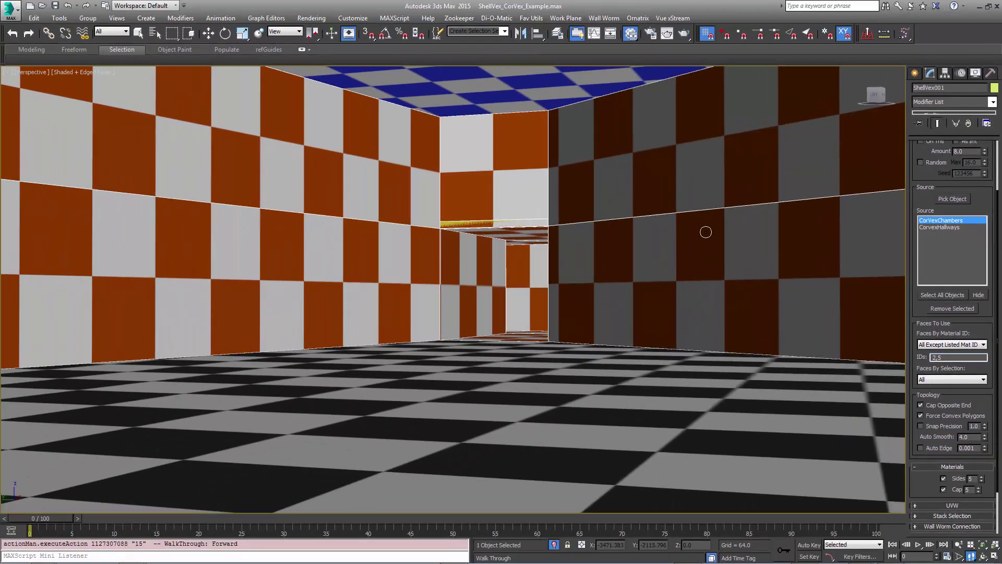
Walk through the chamber into the hallway to examine the doorway and the inner surfaces of the shell.
left_click_drag(557, 246, 640, 230)
key("Up")
key("Up")
key("Up")
key("Left")
key("Up")
key("Down")
key("Right")
left_click_drag(509, 218, 514, 218)
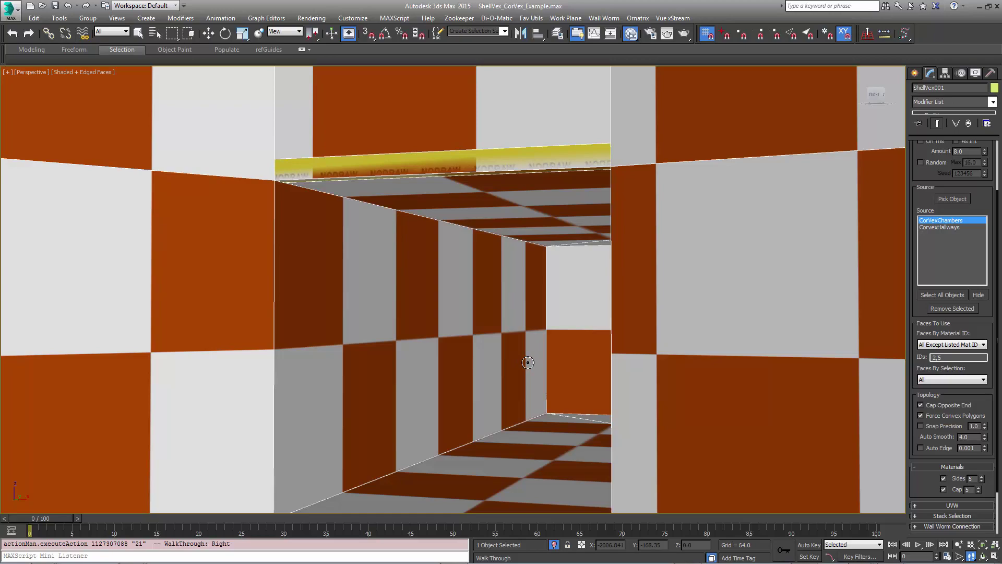
key("Up")
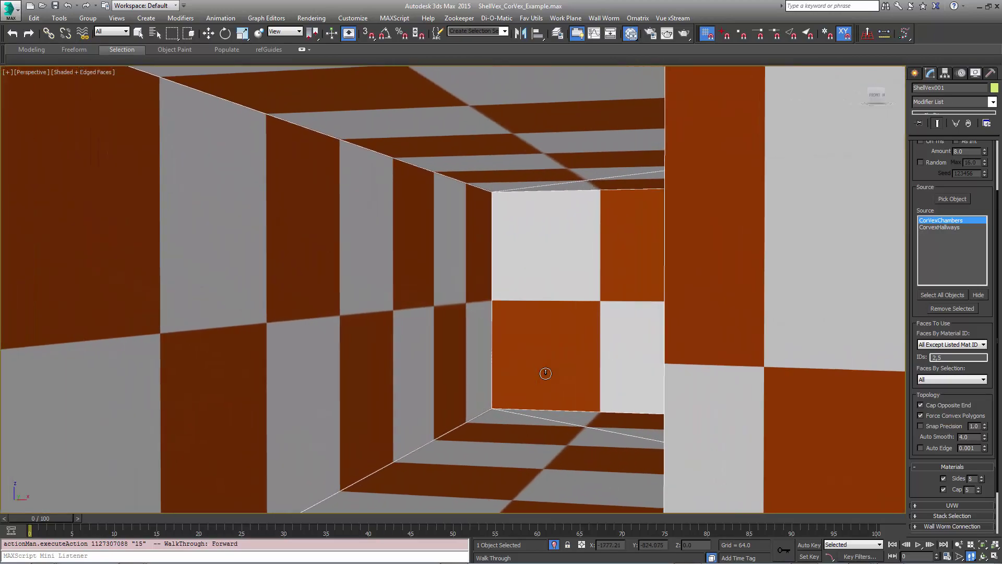
Walk on through the hallway into the next chamber, and leave the walk-through to examine the shell's nodraw outer faces from outside.
key("Right")
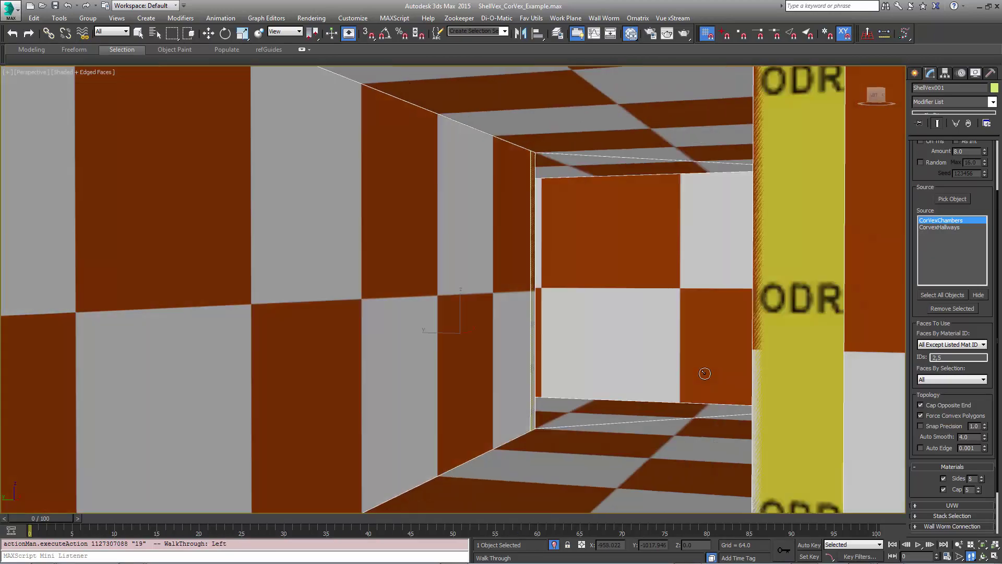
key("Right")
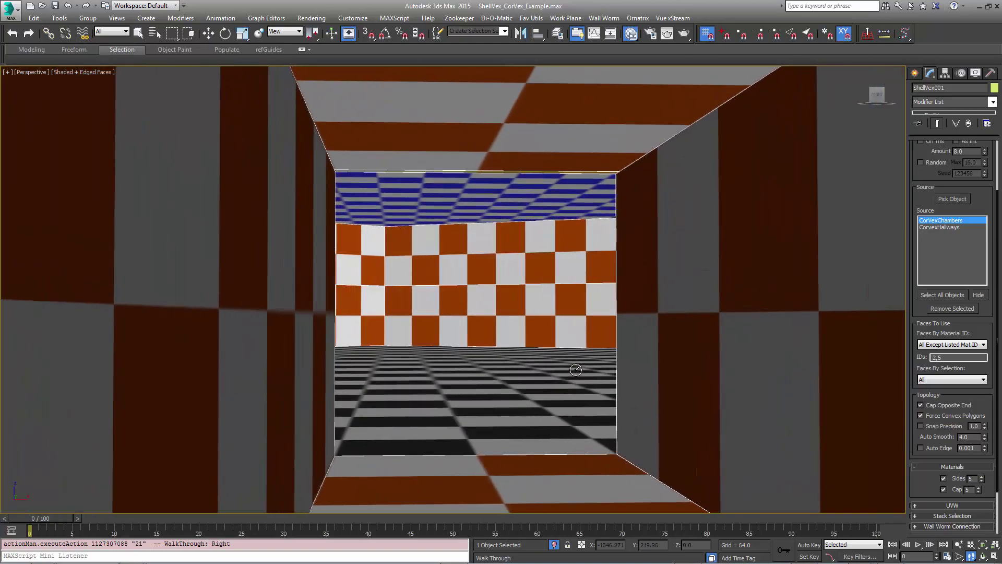
key("Up")
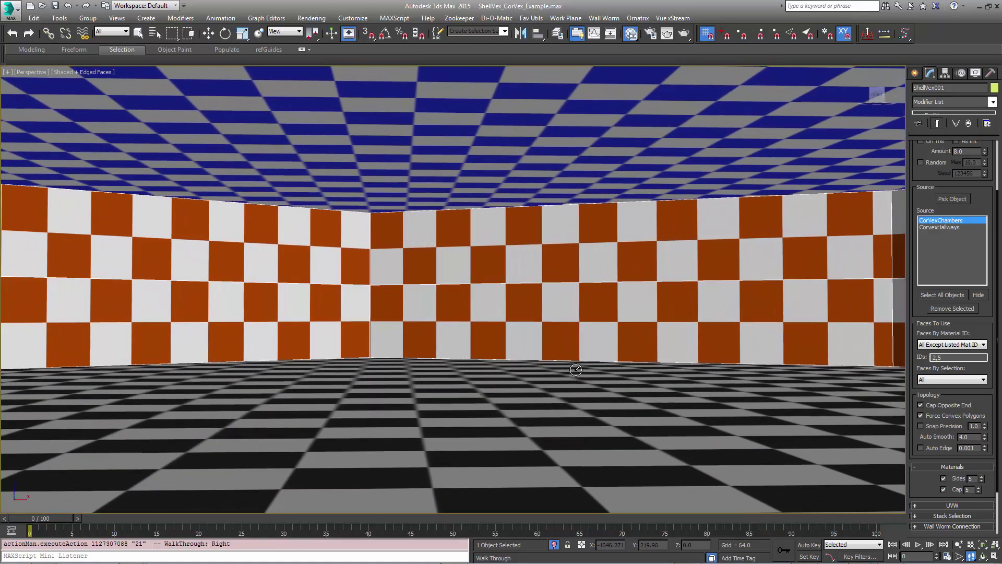
left_click_drag(576, 370, 360, 380)
key("Down")
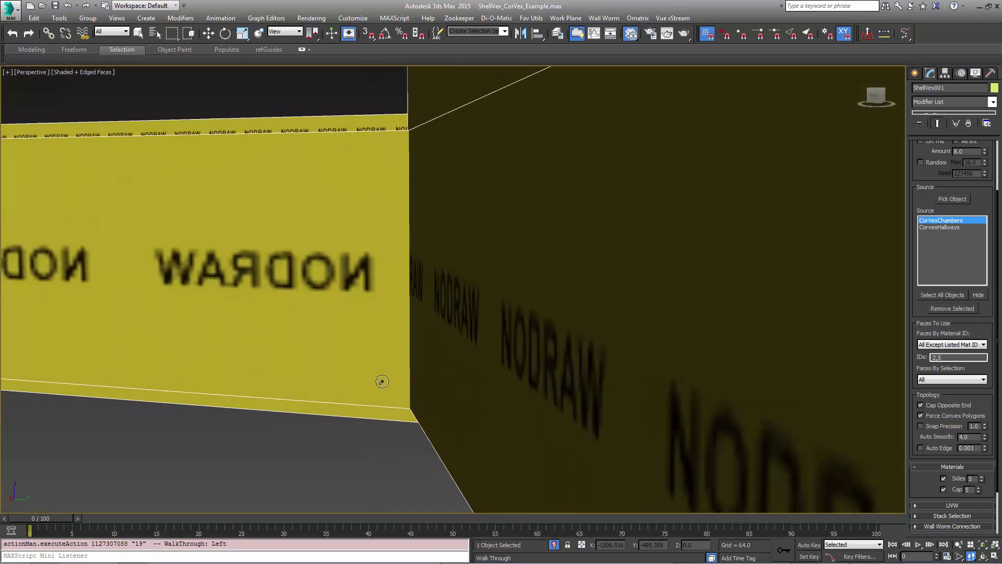
scroll(416, 373, "down", 5)
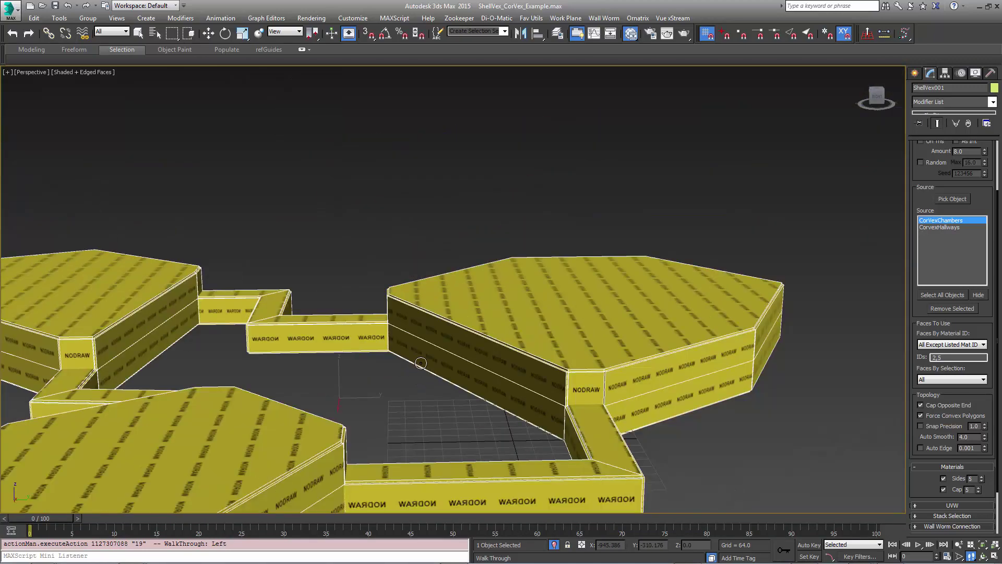
scroll(422, 360, "up", 1)
middle_click_drag(423, 360, 425, 355)
key("Escape")
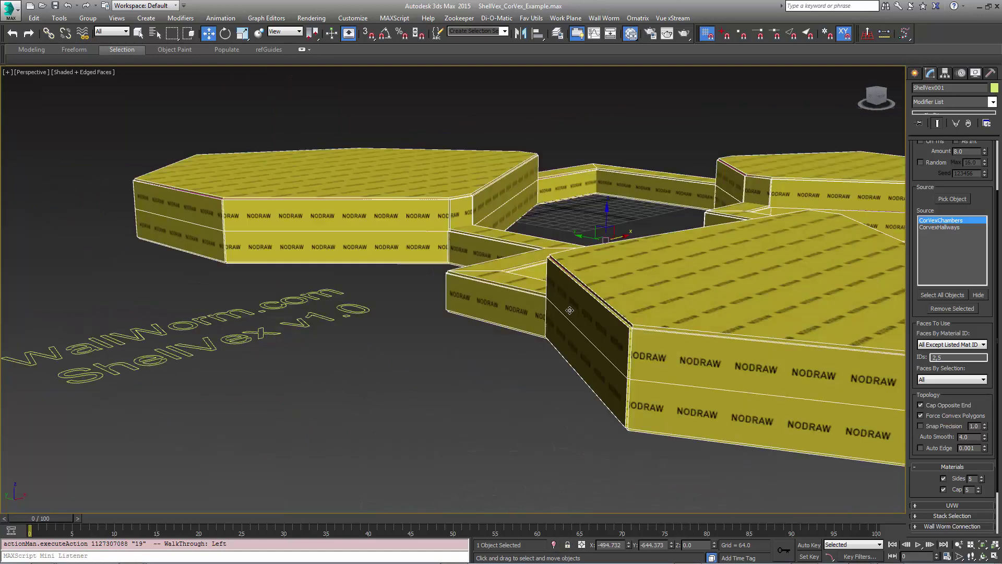
middle_click_drag(569, 311, 435, 357)
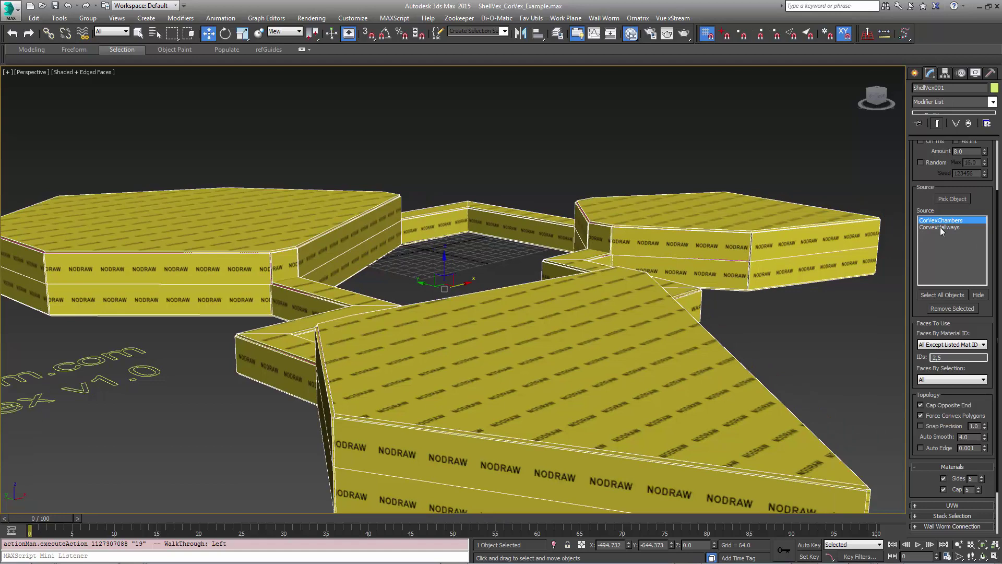
Select the CorvexHallways source object, lock the selection, and raise its height to 165.
double_click(940, 227)
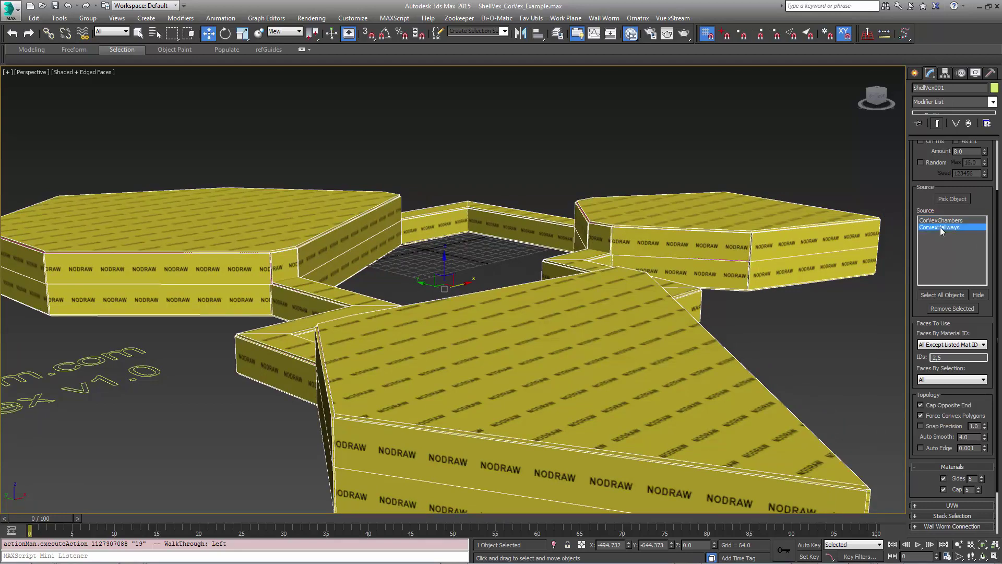
left_click(521, 290)
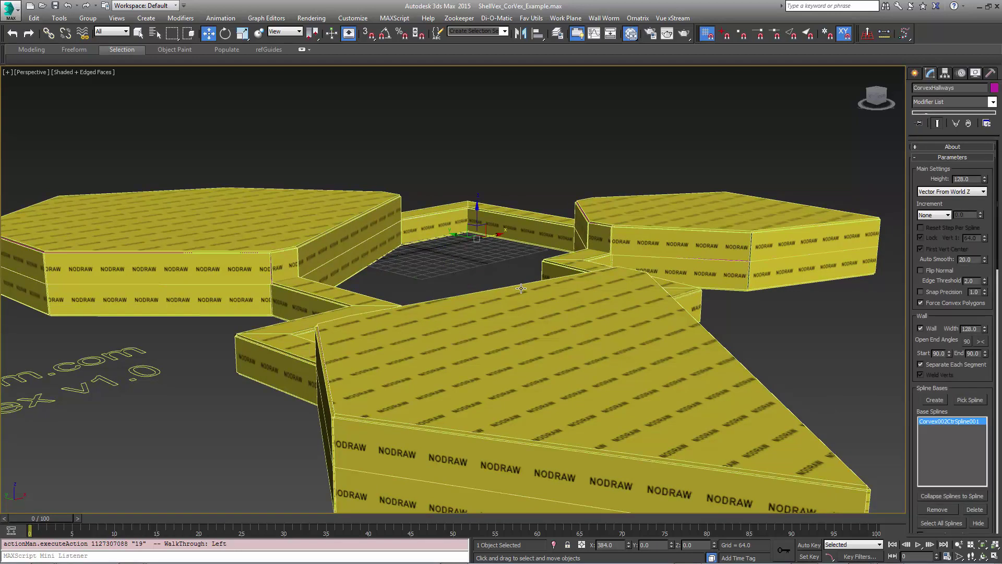
middle_click_drag(521, 288, 562, 291)
key("space")
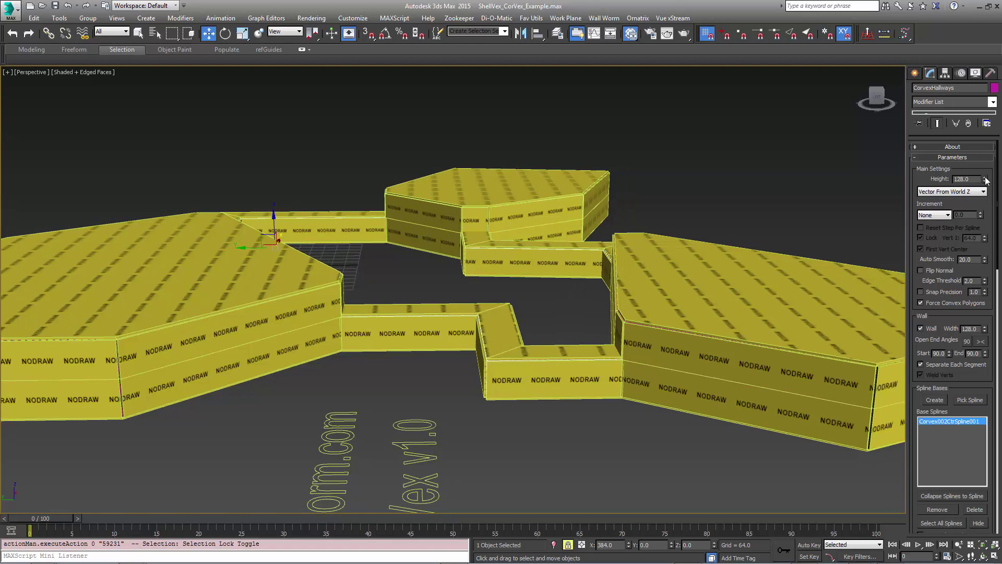
left_click_drag(987, 180, 984, 156)
scroll(617, 366, "up", 5)
middle_click_drag(617, 366, 611, 368, "alt")
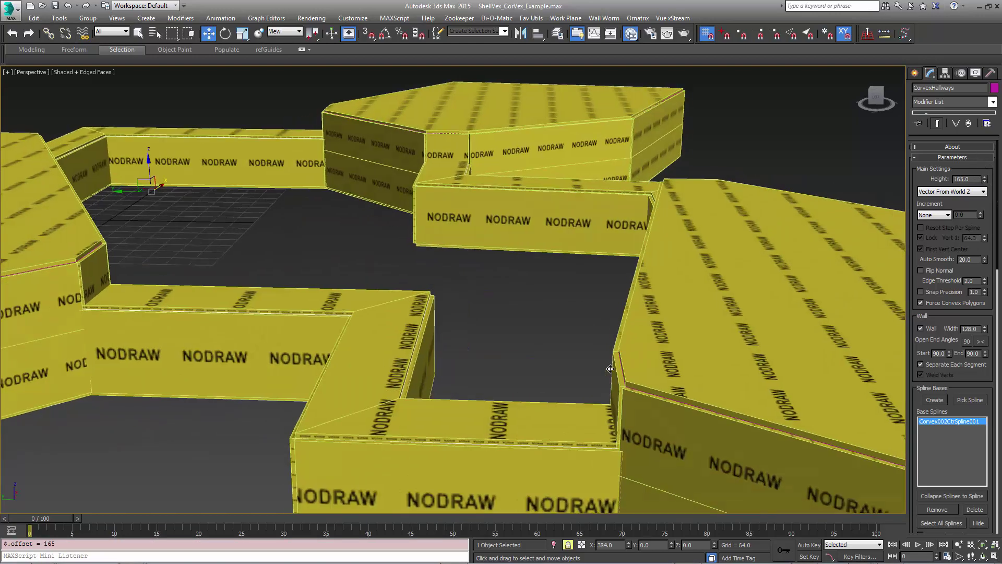
middle_click_drag(512, 372, 600, 337)
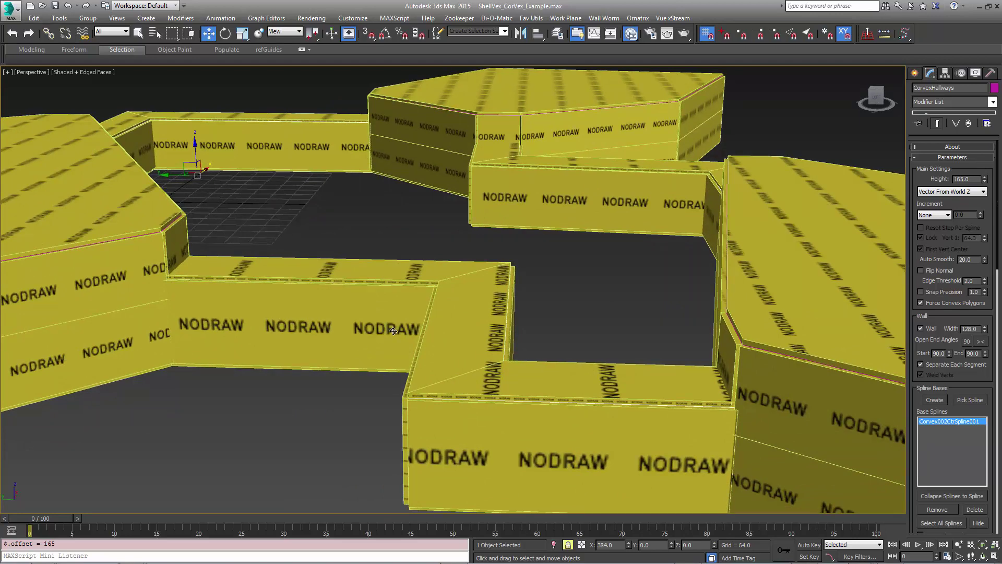
scroll(443, 386, "up", 3)
scroll(442, 385, "up", 1)
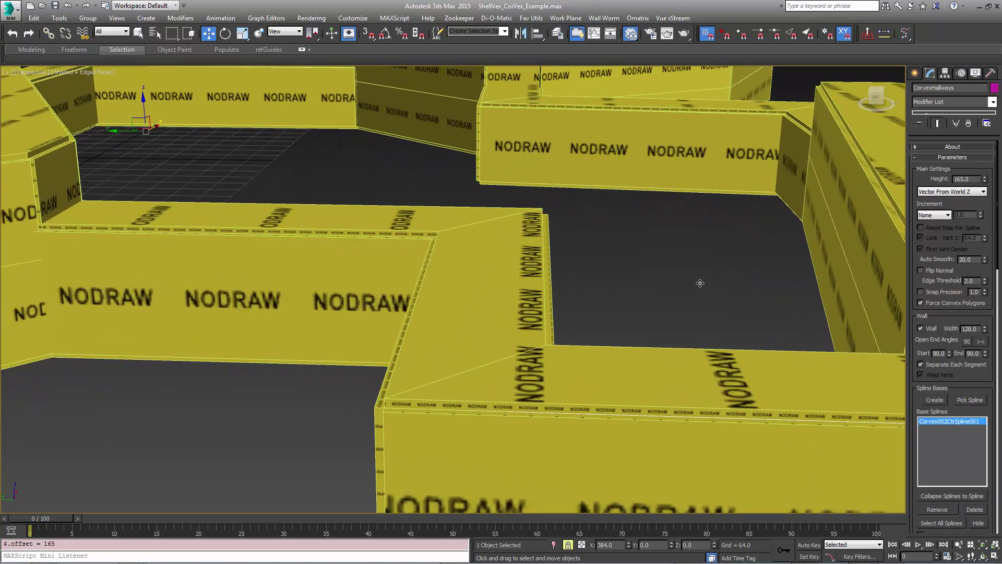
Set the CorvexHallways height to 512 and view the hallways against the chambers.
left_click_drag(970, 179, 816, 180)
type("512")
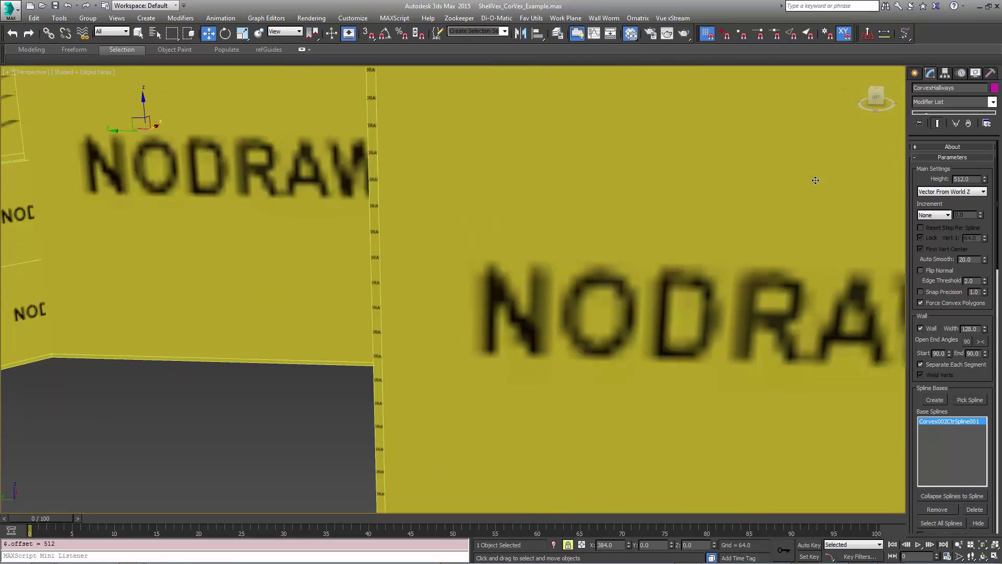
scroll(466, 195, "down", 5)
middle_click_drag(572, 232, 524, 227, "alt")
middle_click_drag(354, 181, 589, 249, "alt")
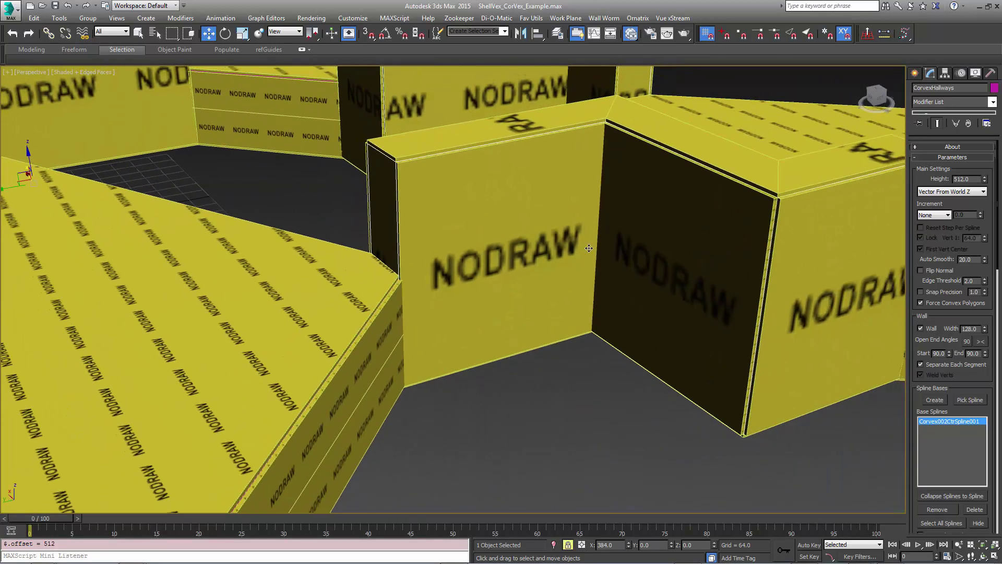
Select and isolate the ShellVex shell to examine the hallway ends rising above the chamber roofs.
left_click(554, 409)
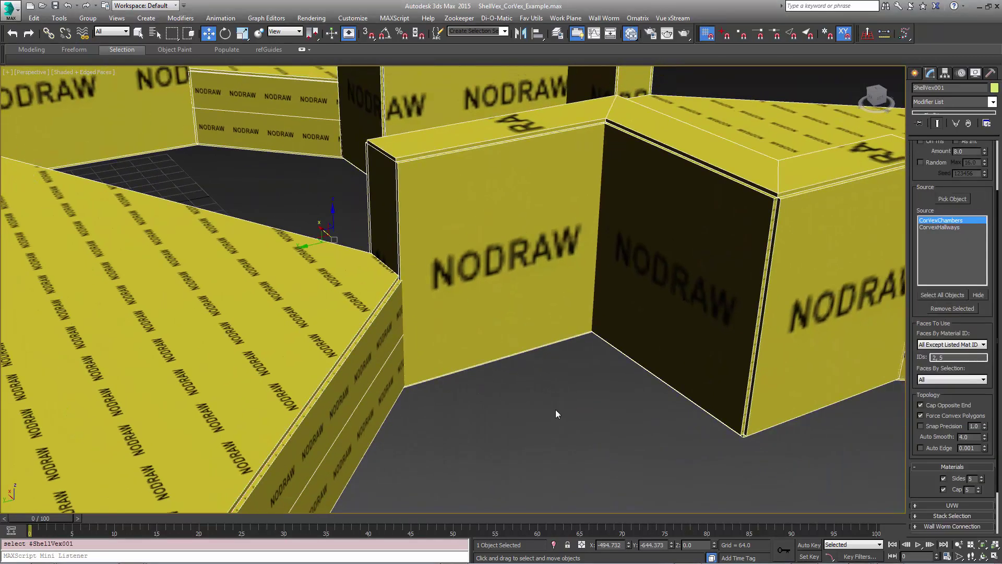
left_click(554, 545)
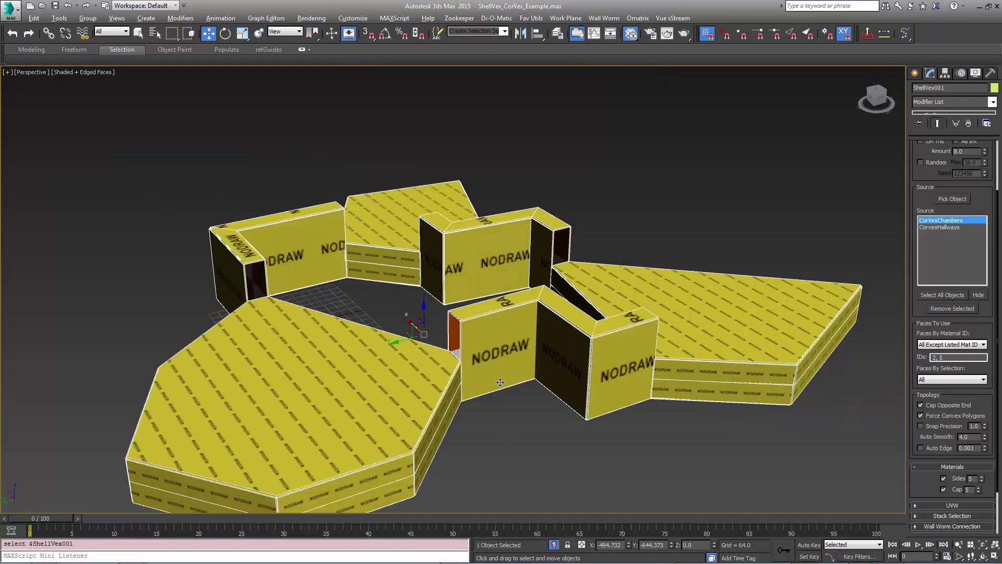
middle_click_drag(500, 382, 561, 332, "alt")
scroll(561, 333, "up", 5)
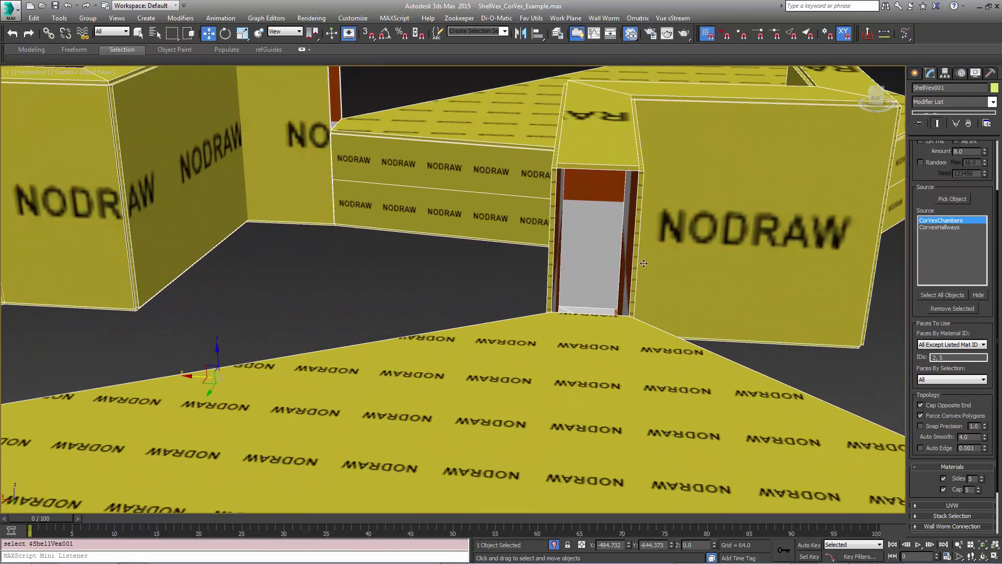
middle_click_drag(659, 278, 569, 209, "alt")
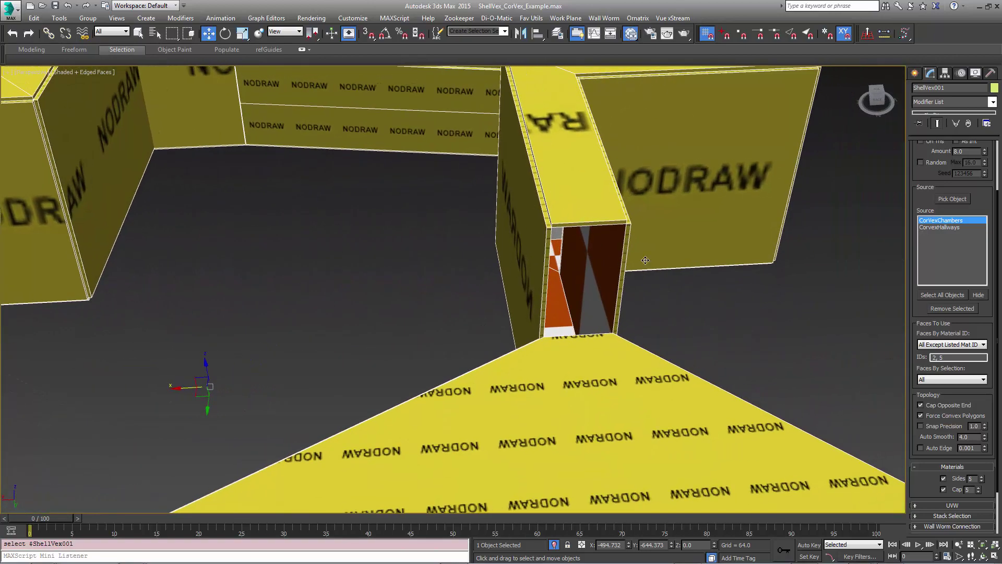
Select the CorvexHallways source object from the shell and set its height to 128.
double_click(945, 228)
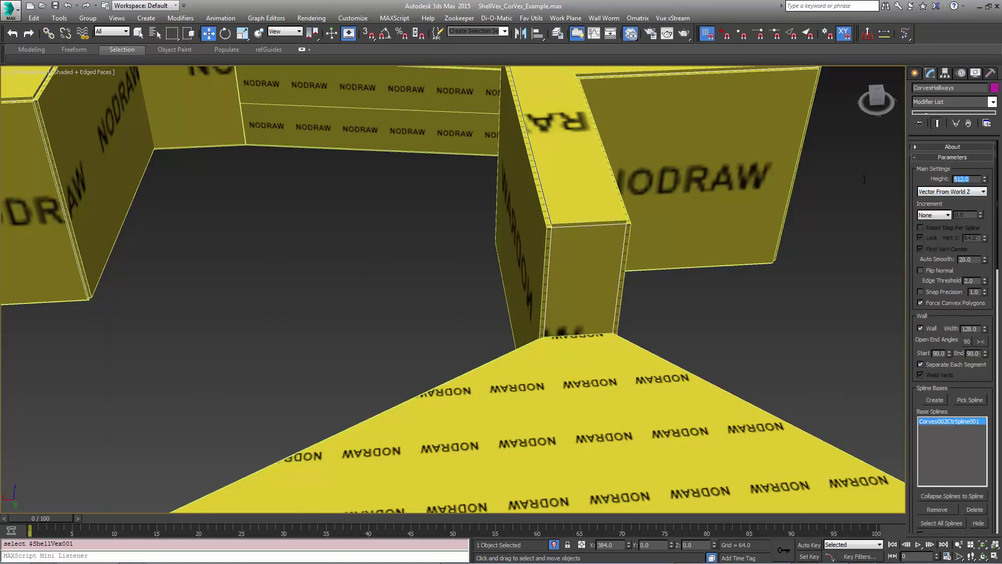
type("128")
key("Return")
scroll(514, 291, "up", 5)
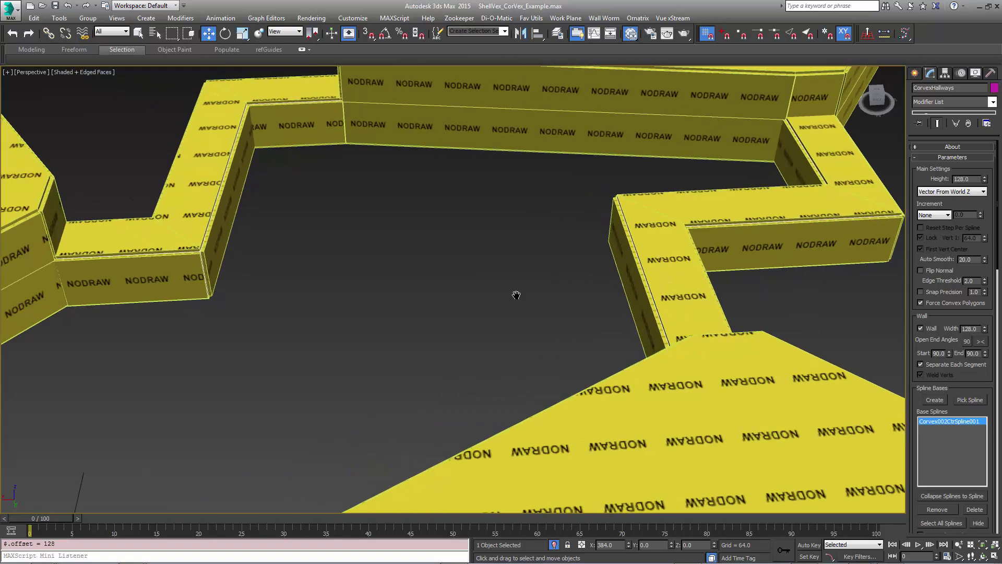
scroll(500, 294, "down", 5)
middle_click_drag(500, 293, 443, 262, "alt")
scroll(432, 268, "up", 3)
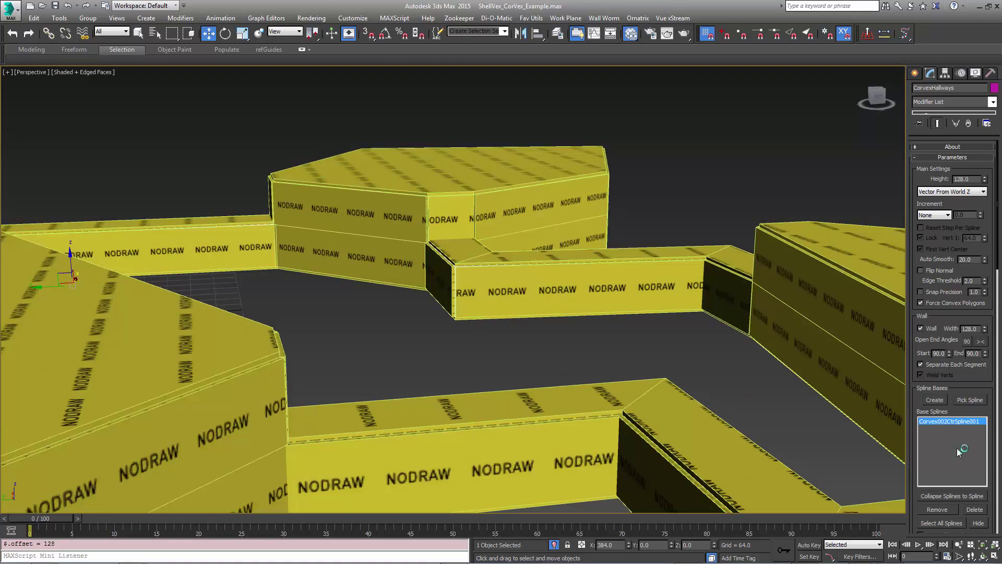
End the isolation to bring back the other scene objects and view the chambers and hallways from above.
scroll(587, 269, "down", 4)
middle_click_drag(587, 269, 733, 287, "alt")
left_click(555, 546)
middle_click_drag(581, 421, 809, 449, "alt")
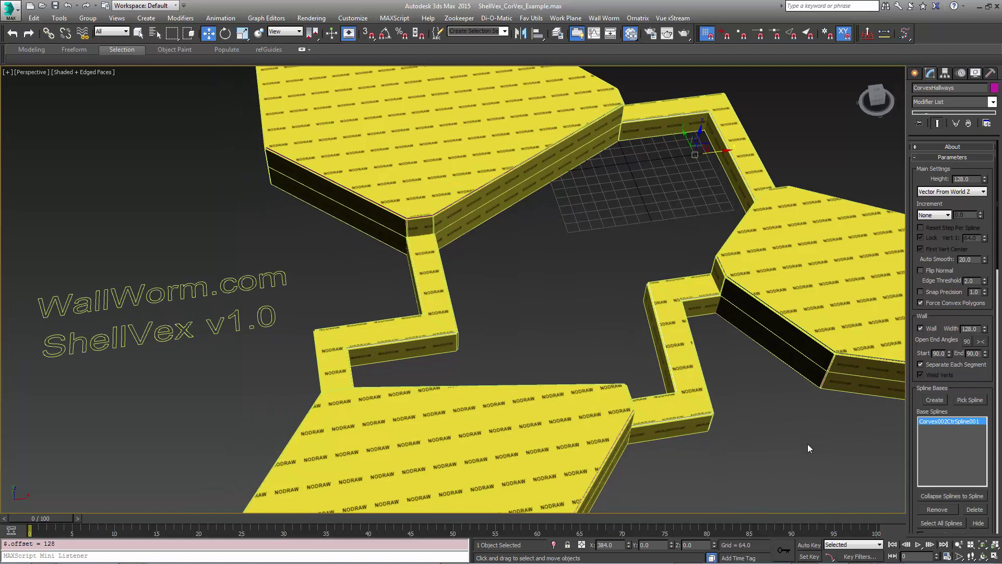